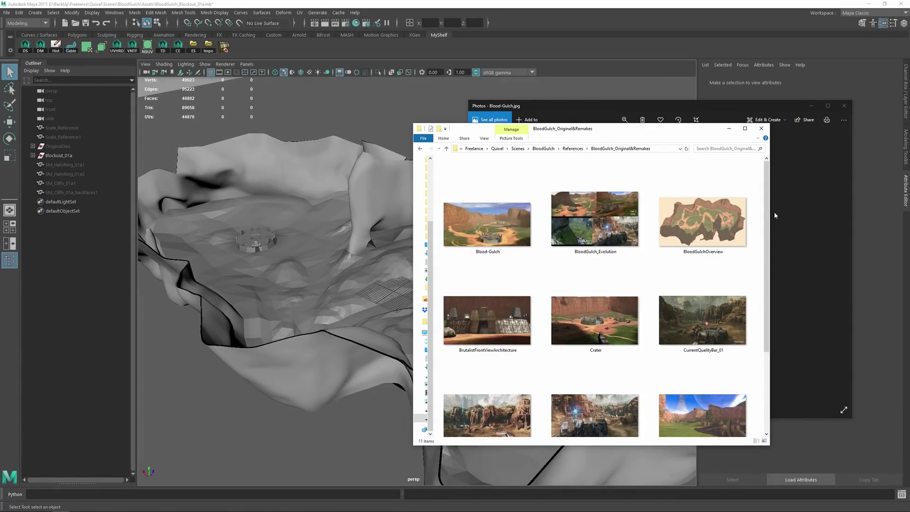
# View Blood-Gulch.jpg and page through every reference image up to VistaView_01.
pyautogui.moveTo(767, 211); pyautogui.dragTo(781, 266)
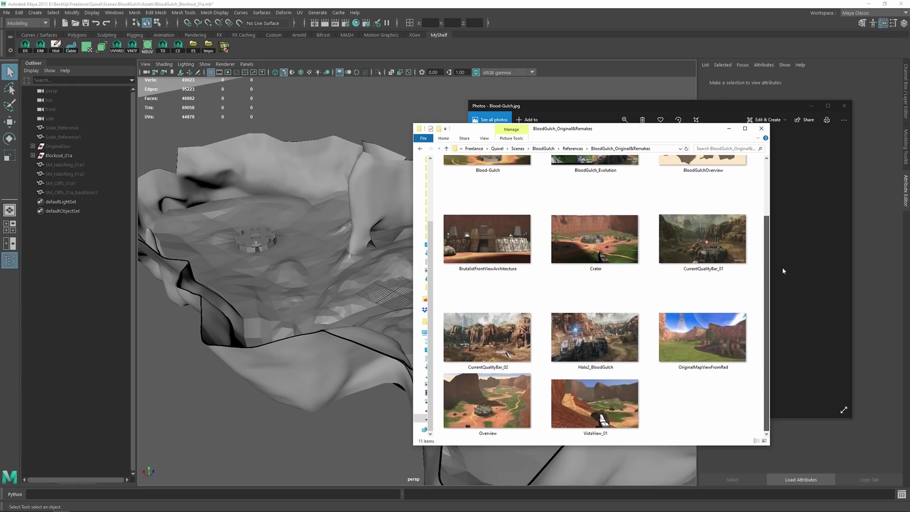
pyautogui.click(719, 113)
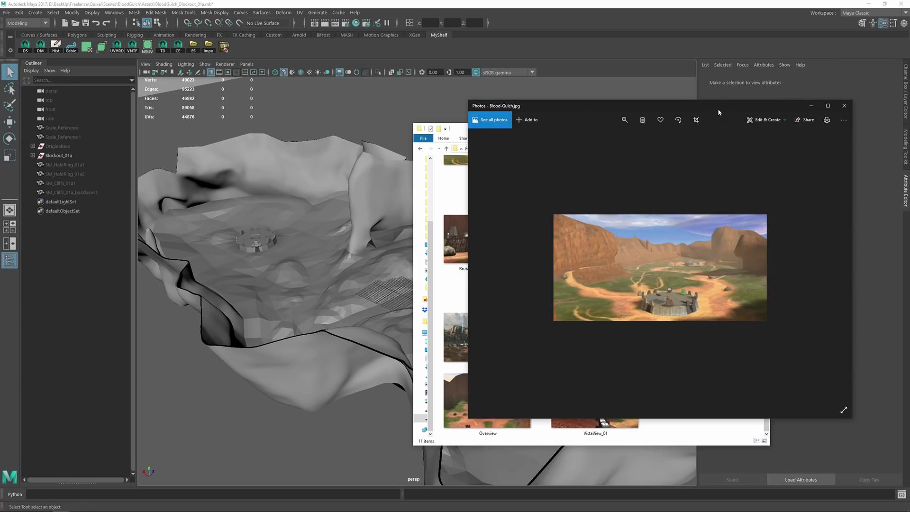
pyautogui.click(832, 270)
pyautogui.click(832, 269)
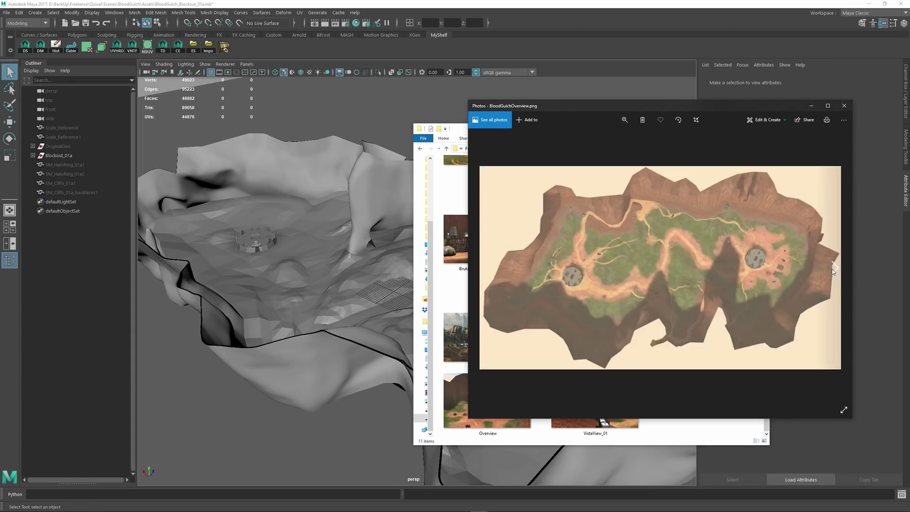
pyautogui.click(832, 269)
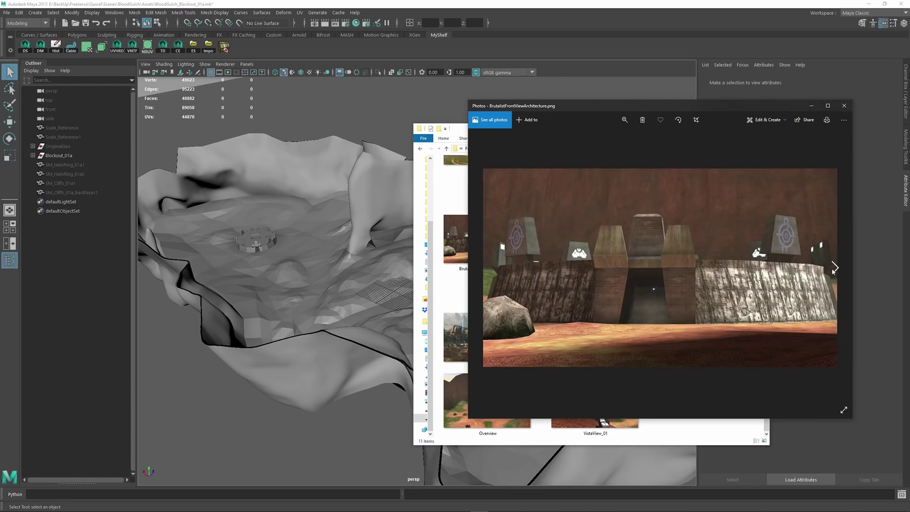
pyautogui.click(833, 269)
pyautogui.click(833, 269)
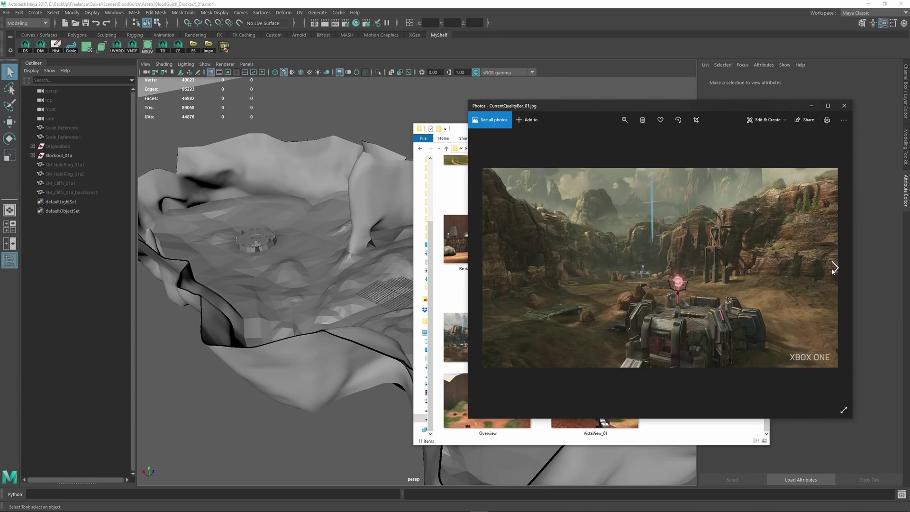
pyautogui.click(833, 269)
pyautogui.click(832, 269)
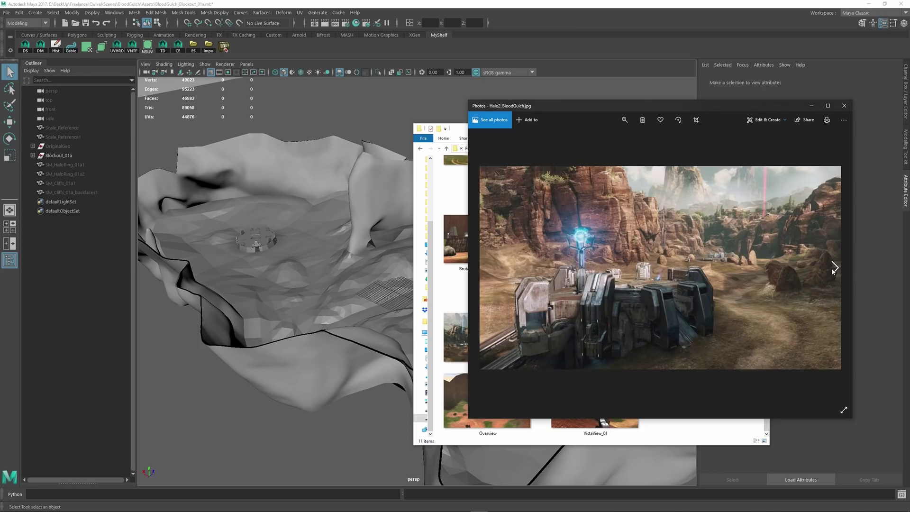
pyautogui.click(833, 269)
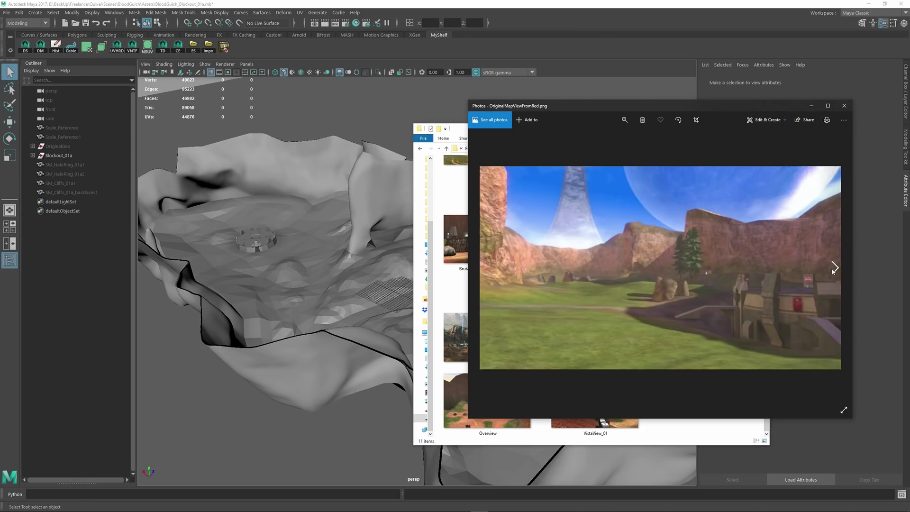
pyautogui.click(833, 269)
pyautogui.click(832, 269)
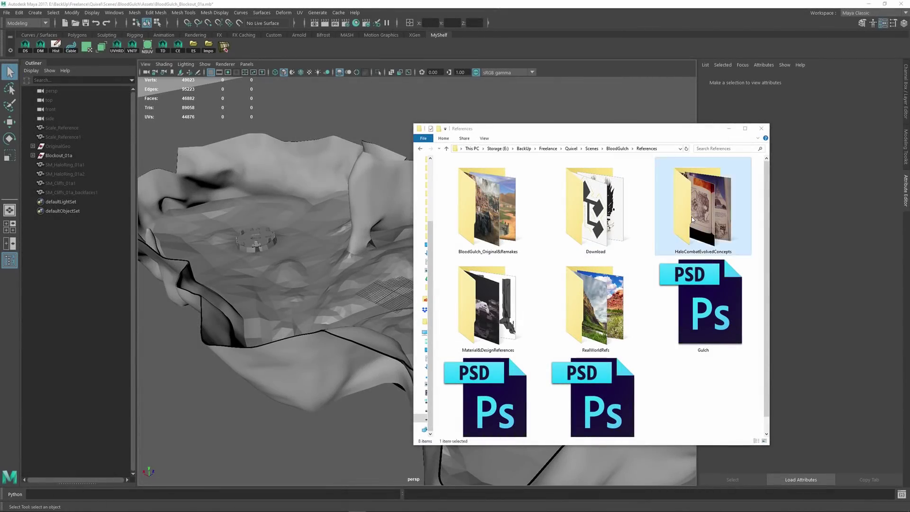
# Open the HaloCombatEvolvedConcepts folder and view concept photos DSC06704 through DSC06714.
pyautogui.doubleClick(692, 217)
pyautogui.click(514, 206)
pyautogui.doubleClick(514, 205)
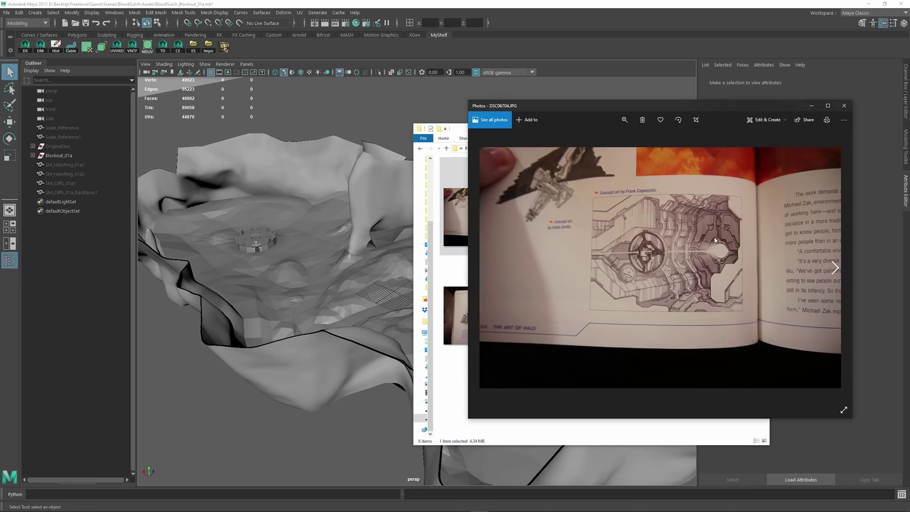
pyautogui.click(832, 267)
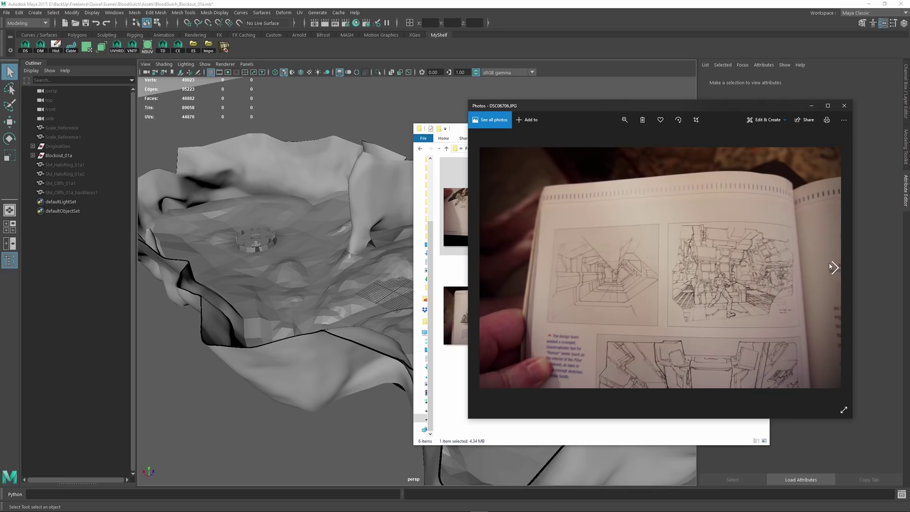
pyautogui.click(832, 267)
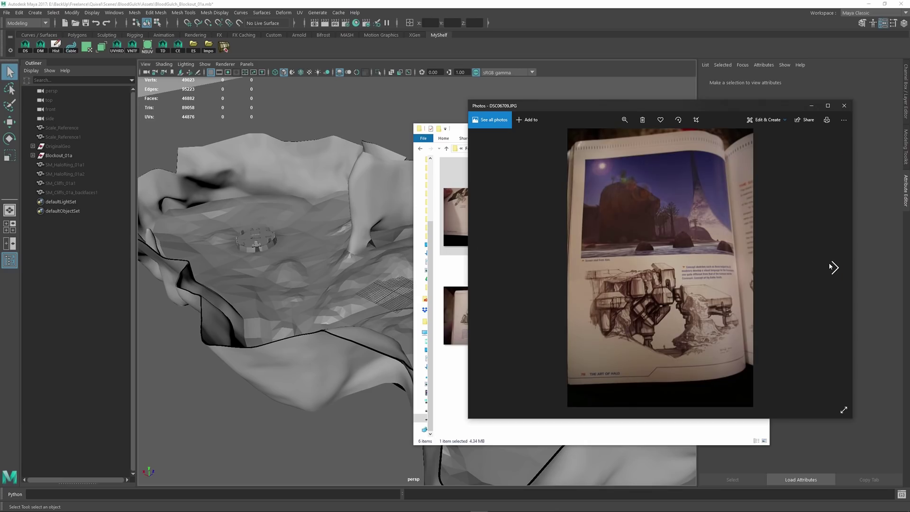
pyautogui.click(832, 267)
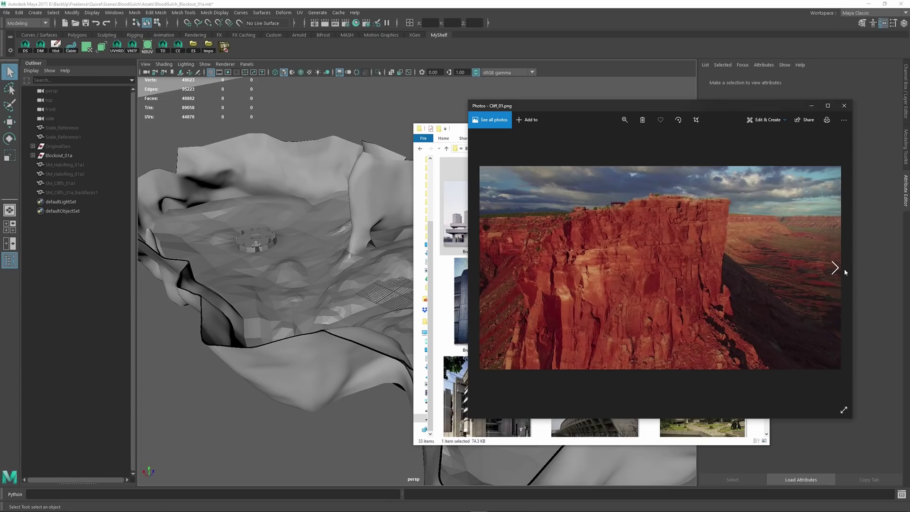
# Step through the cliff references Cliff_02, Cliff_03 and Cliff_04.
pyautogui.click(844, 271)
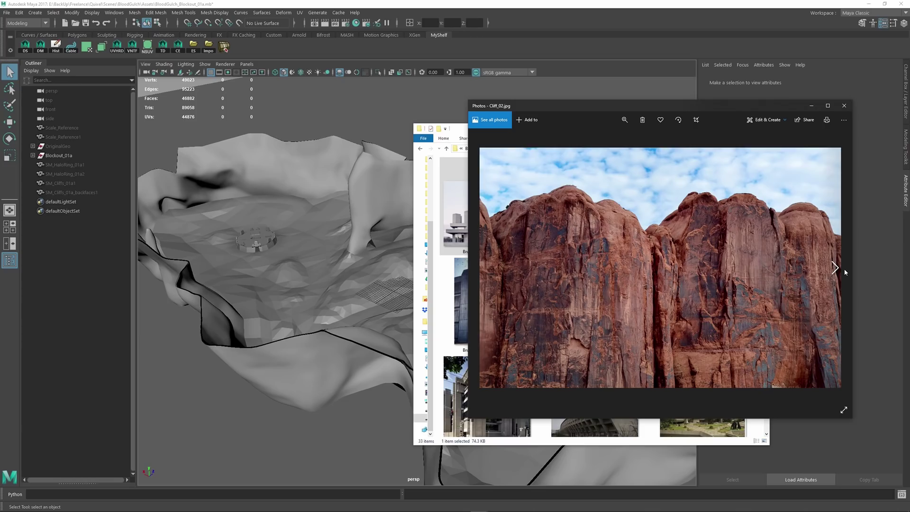
pyautogui.click(845, 271)
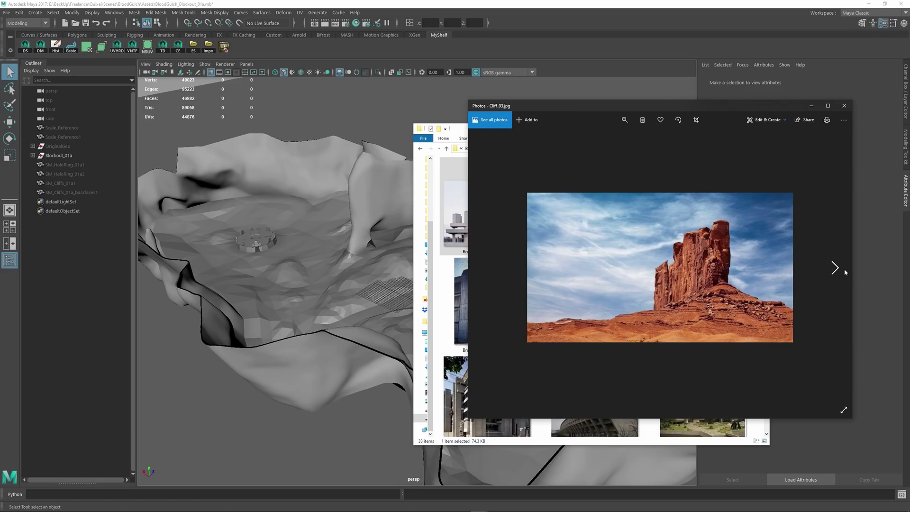
pyautogui.click(844, 270)
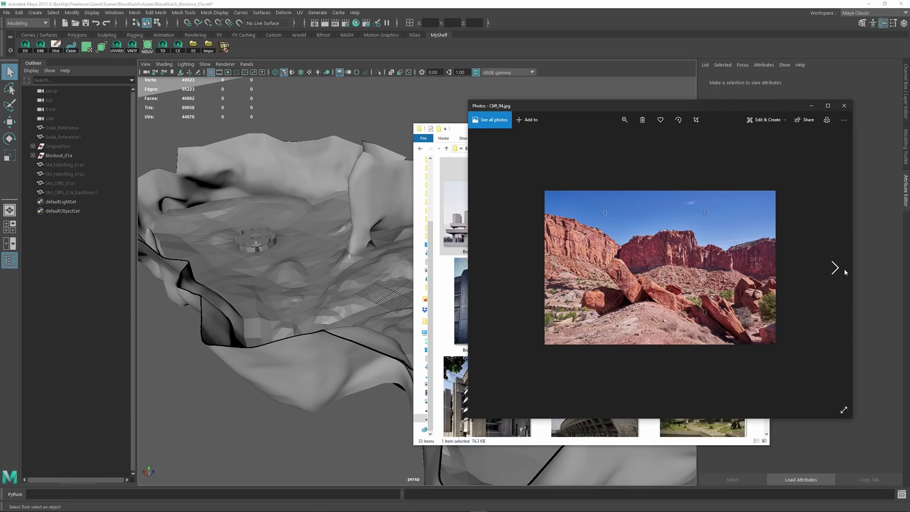
# Flip past the remaining cliff reference images.
pyautogui.click(844, 271)
pyautogui.click(845, 271)
pyautogui.click(844, 270)
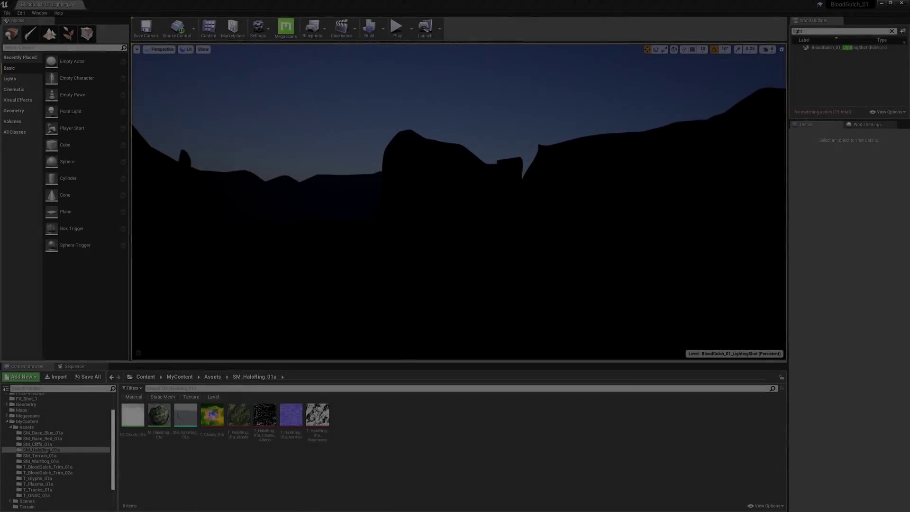
# Set the viewport exposure EV100 to 12.
pyautogui.click(185, 50)
pyautogui.moveTo(236, 191); pyautogui.dragTo(223, 191)
pyautogui.click(246, 191)
pyautogui.write('12')
pyautogui.press('Return')
# Add a Directional Light with 100000 lux intensity and set it to Movable.
pyautogui.click(10, 79)
pyautogui.moveTo(75, 62); pyautogui.dragTo(337, 242)
pyautogui.click(847, 270)
pyautogui.write('100000')
pyautogui.press('Return')
pyautogui.press('e')
pyautogui.click(886, 249)
# Rotate the sun freely, with rotation snapping off, to set the shadow direction.
pyautogui.click(713, 49)
pyautogui.moveTo(295, 212); pyautogui.dragTo(310, 204)
pyautogui.moveTo(306, 242); pyautogui.dragTo(316, 242)
# Enable ray-traced distance field shadows with shadow and trace distances of 100000.
pyautogui.scroll(-8, 829, 303)
pyautogui.click(833, 312)
pyautogui.click(846, 304)
pyautogui.write('100000')
pyautogui.press('Return')
pyautogui.click(846, 324)
pyautogui.write('100000')
pyautogui.press('Return')
# Set the sun's Dynamic Shadow Distance to 10000.
pyautogui.press('Return')
pyautogui.scroll(-5, 847, 324)
pyautogui.doubleClick(847, 280)
pyautogui.write('1')
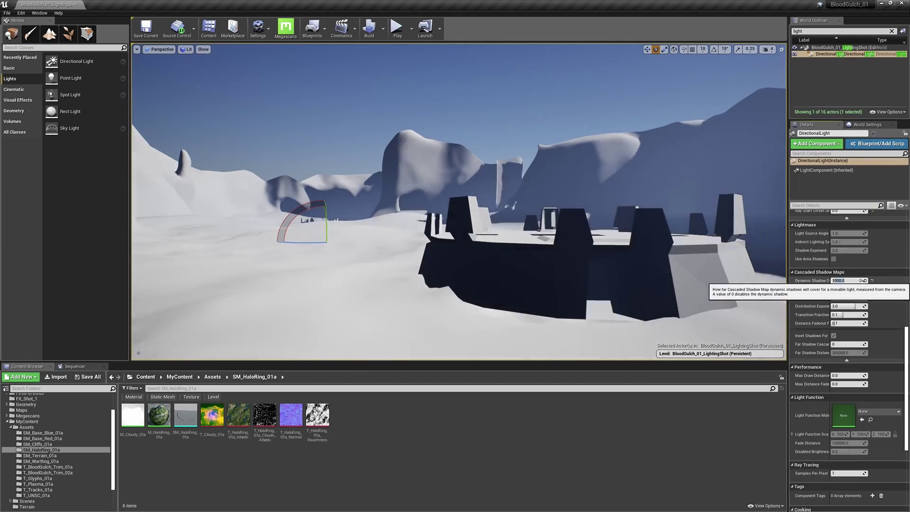
pyautogui.write('0000')
pyautogui.press('Return')
pyautogui.scroll(-2, 887, 290)
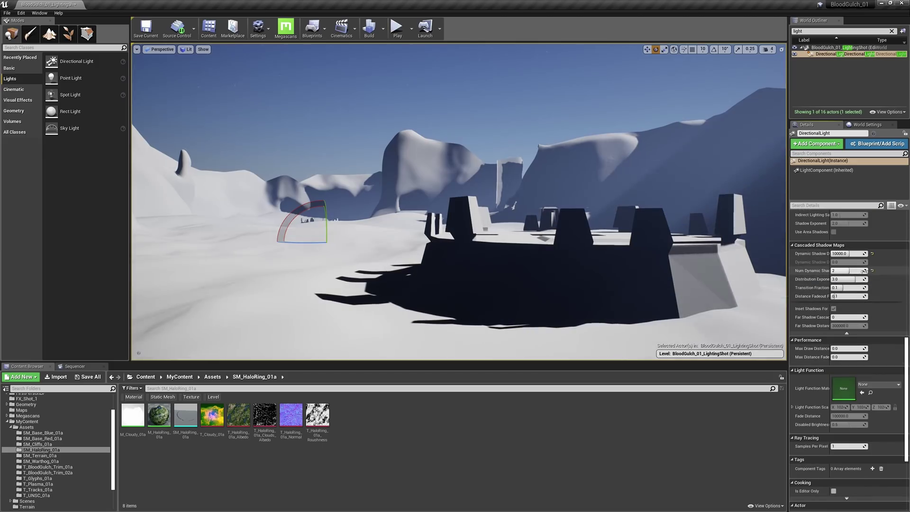
pyautogui.moveTo(853, 280)
pyautogui.mouseDown()
pyautogui.moveTo(832, 280)
pyautogui.moveTo(866, 287)
pyautogui.mouseUp()
pyautogui.scroll(-3, 866, 288)
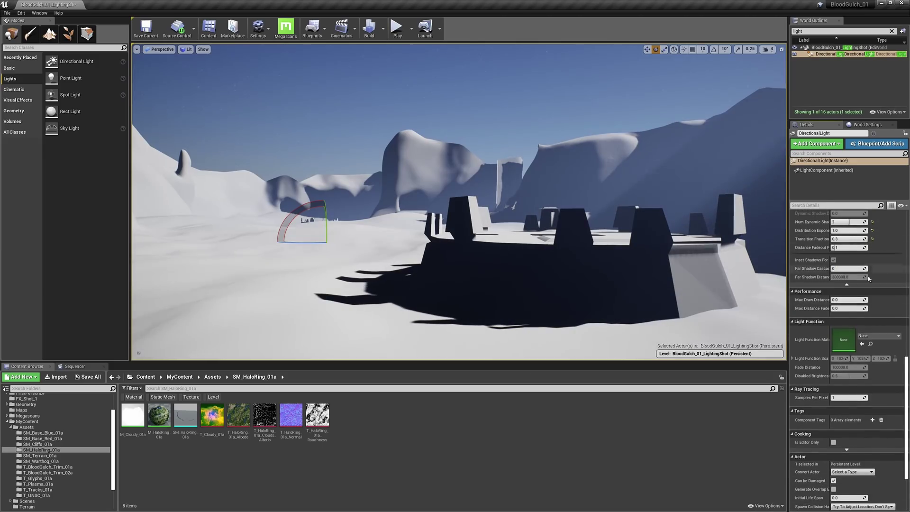
pyautogui.scroll(1, 876, 281)
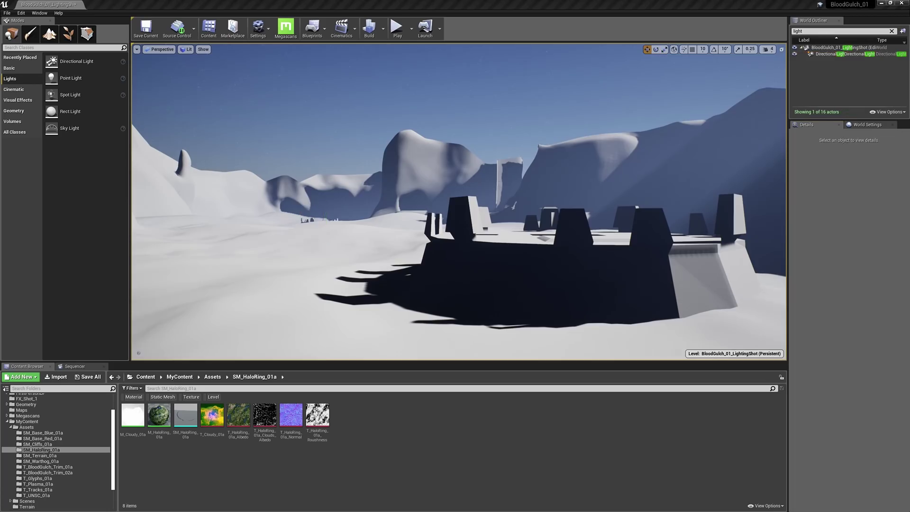
# Add a Sky Light with intensity scale 2.
pyautogui.moveTo(69, 127); pyautogui.dragTo(324, 266)
pyautogui.click(848, 279)
pyautogui.write('2')
pyautogui.press('Return')
# Tint the sky light orange with a beige lower hemisphere colour.
pyautogui.scroll(-1, 863, 357)
pyautogui.click(863, 344)
pyautogui.moveTo(813, 415); pyautogui.dragTo(813, 347)
pyautogui.moveTo(751, 381); pyautogui.dragTo(761, 389)
pyautogui.click(816, 493)
pyautogui.click(851, 278)
pyautogui.moveTo(741, 339); pyautogui.dragTo(755, 344)
pyautogui.click(805, 451)
pyautogui.moveTo(849, 415); pyautogui.dragTo(849, 478, button='right')
# Make the sky light Movable with occlusion max distance 1500, adjusted contrast and OCM Multiply.
pyautogui.click(887, 247)
pyautogui.moveTo(889, 412); pyautogui.dragTo(889, 248, button='right')
pyautogui.moveTo(847, 364); pyautogui.dragTo(848, 392)
pyautogui.click(848, 408)
pyautogui.click(848, 420)
pyautogui.moveTo(833, 413); pyautogui.dragTo(832, 382, button='right')
# Place SM_HaloRing_01a at location 0, then lower and tilt it into the sky.
pyautogui.moveTo(186, 415); pyautogui.dragTo(297, 304)
pyautogui.moveTo(846, 260); pyautogui.dragTo(846, 483, button='right')
pyautogui.click(840, 223)
pyautogui.write('0')
pyautogui.press('Tab')
pyautogui.write('0')
pyautogui.press('Tab')
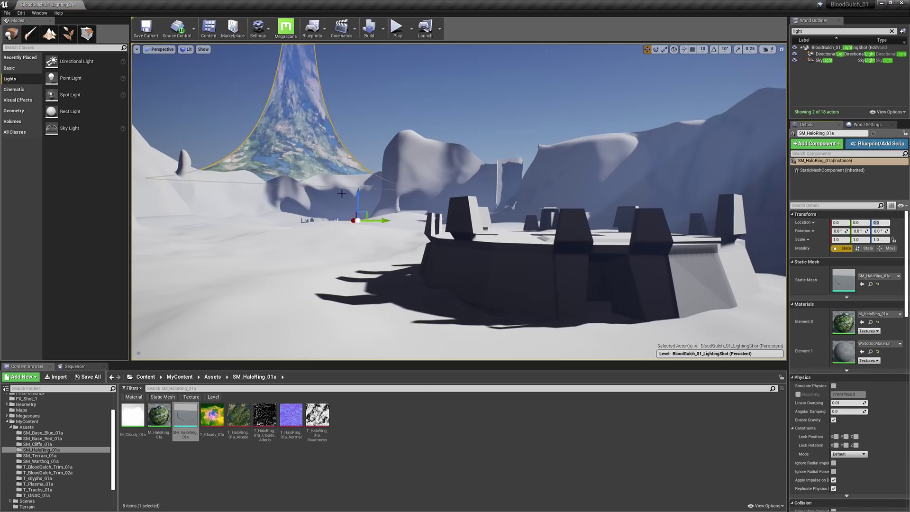
pyautogui.moveTo(349, 200); pyautogui.dragTo(355, 231)
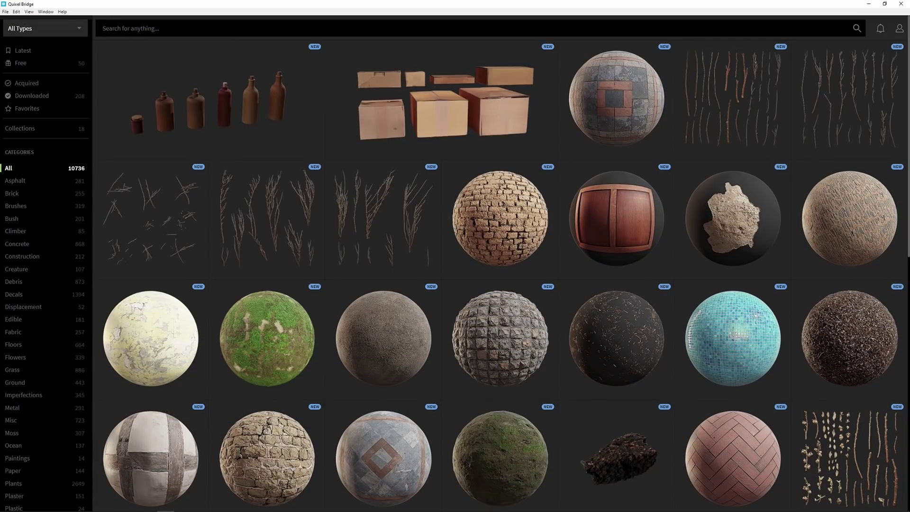
# Filter the Bridge library to 3D > Rock > Cliffs.
pyautogui.click(45, 30)
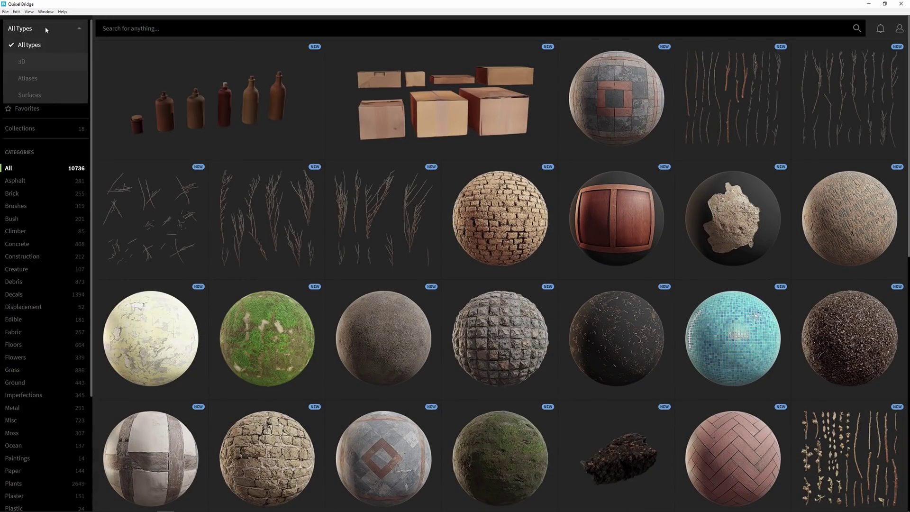
pyautogui.click(41, 61)
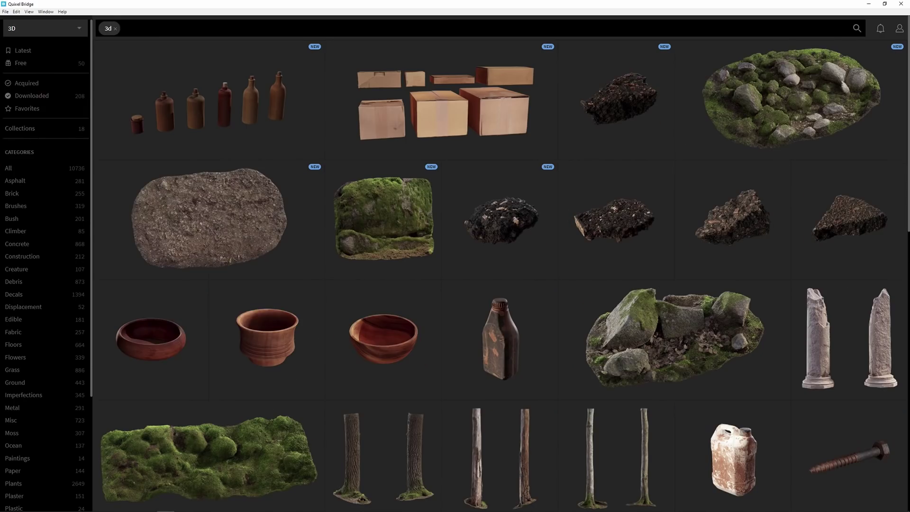
pyautogui.scroll(-1, 33, 212)
pyautogui.scroll(-3, 33, 212)
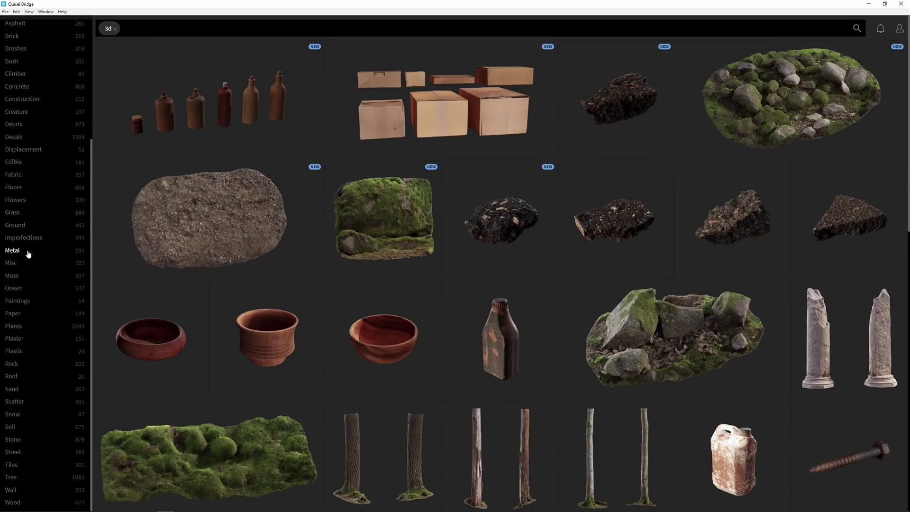
pyautogui.click(28, 364)
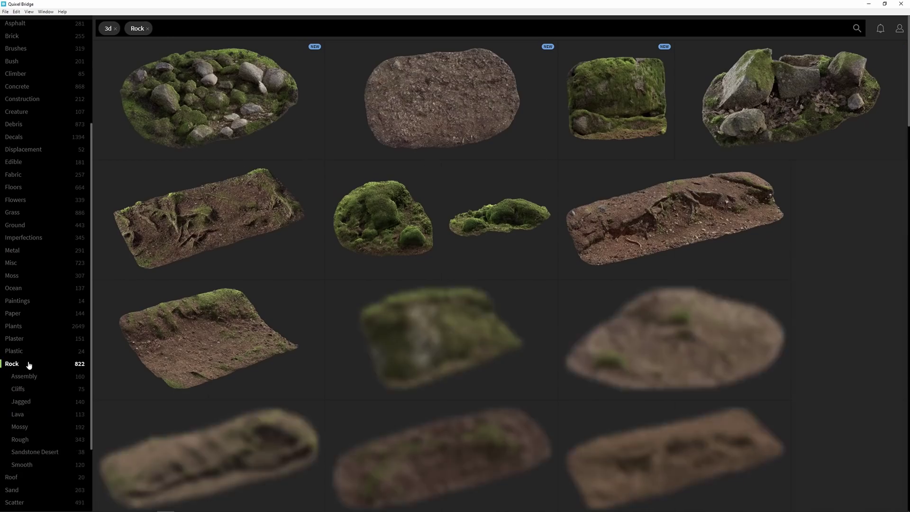
pyautogui.click(19, 389)
# Scroll the Cliffs results down to the granite and volcanic cliff rows.
pyautogui.scroll(-6, 282, 319)
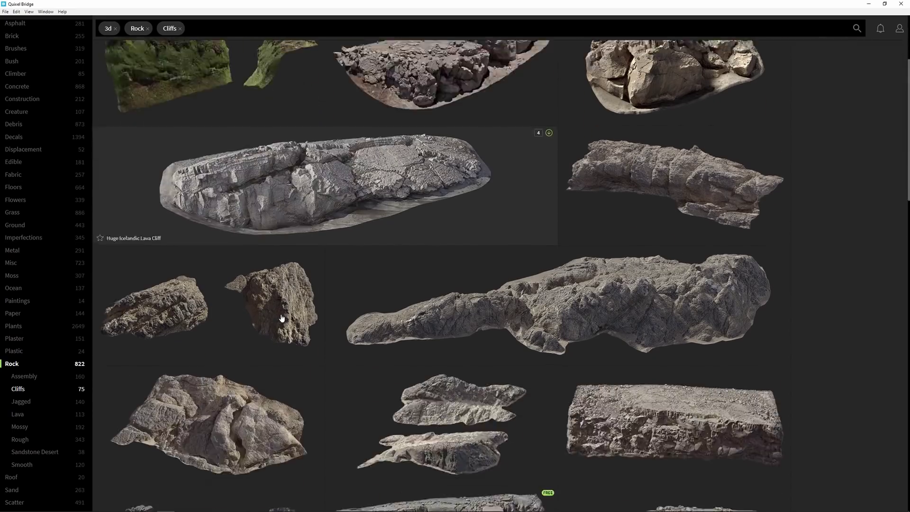
pyautogui.scroll(-6, 282, 318)
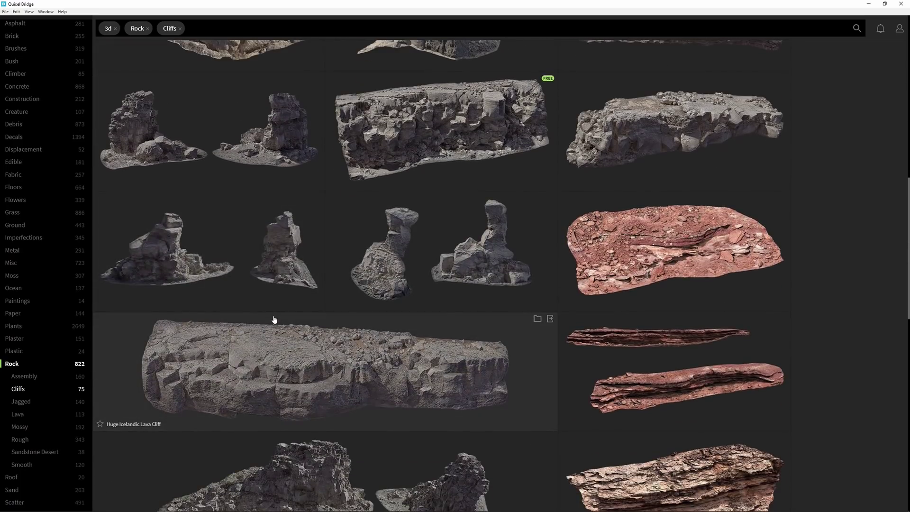
pyautogui.scroll(-5, 274, 320)
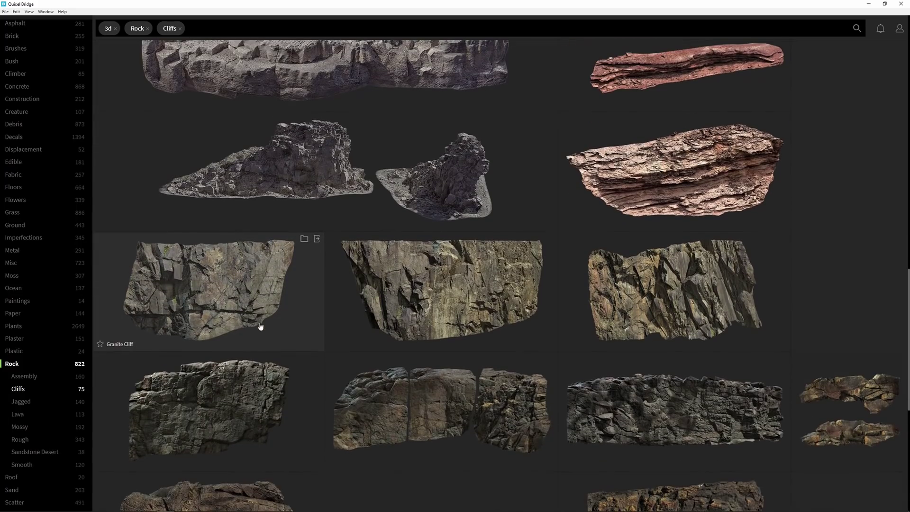
pyautogui.scroll(-5, 255, 326)
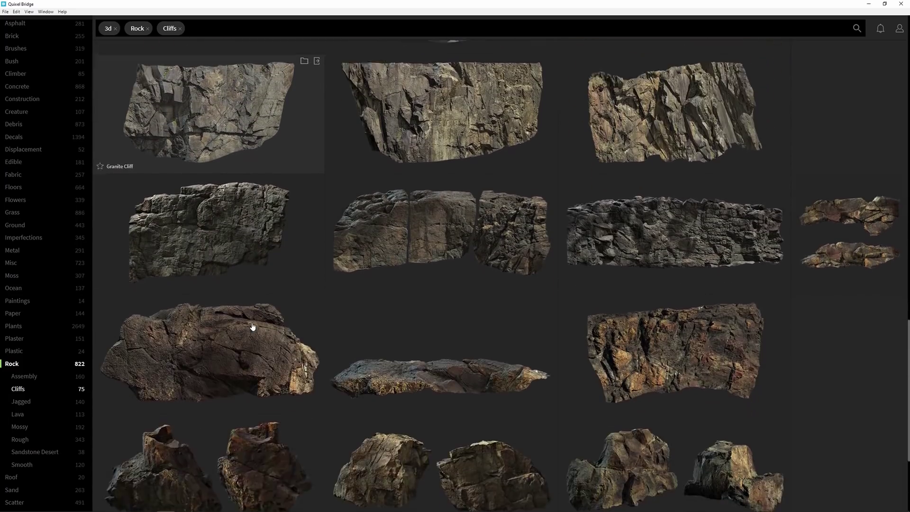
pyautogui.scroll(-2, 248, 323)
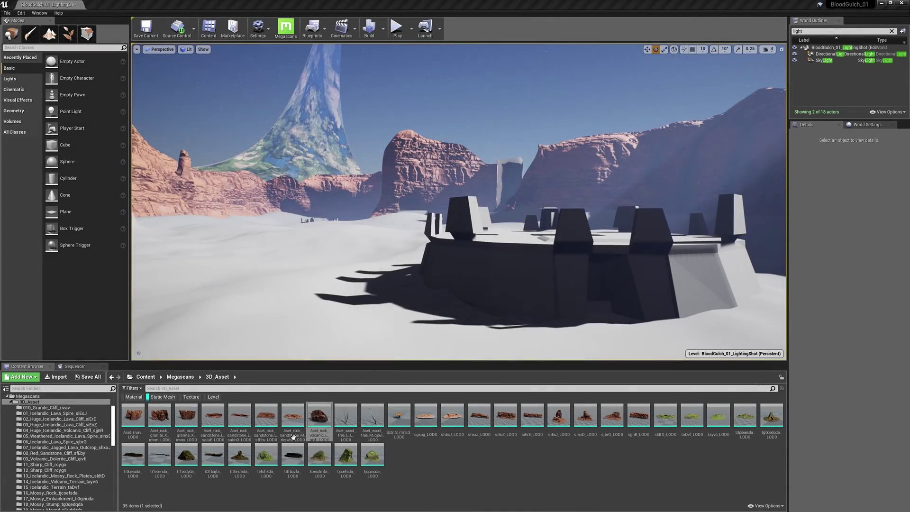
# Drop the volcanic rock in front of the bunker, scale it to about 3.97 and tilt it.
pyautogui.moveTo(319, 416); pyautogui.dragTo(347, 332)
pyautogui.press('r')
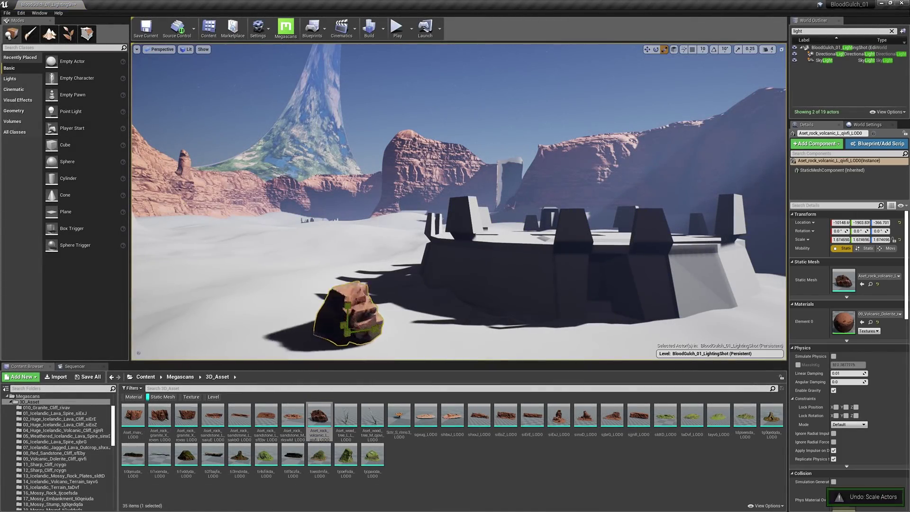
pyautogui.moveTo(347, 332); pyautogui.dragTo(367, 318)
pyautogui.moveTo(332, 345); pyautogui.dragTo(267, 343)
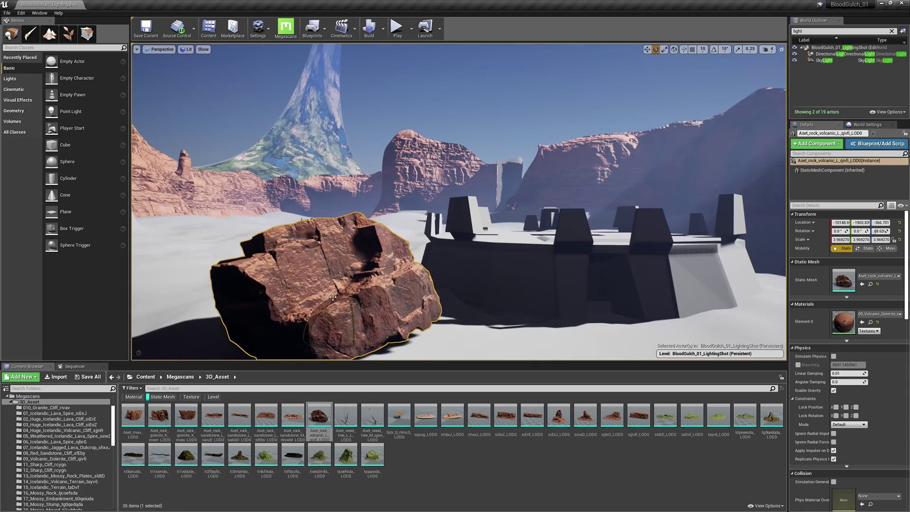
pyautogui.moveTo(332, 296); pyautogui.dragTo(353, 290)
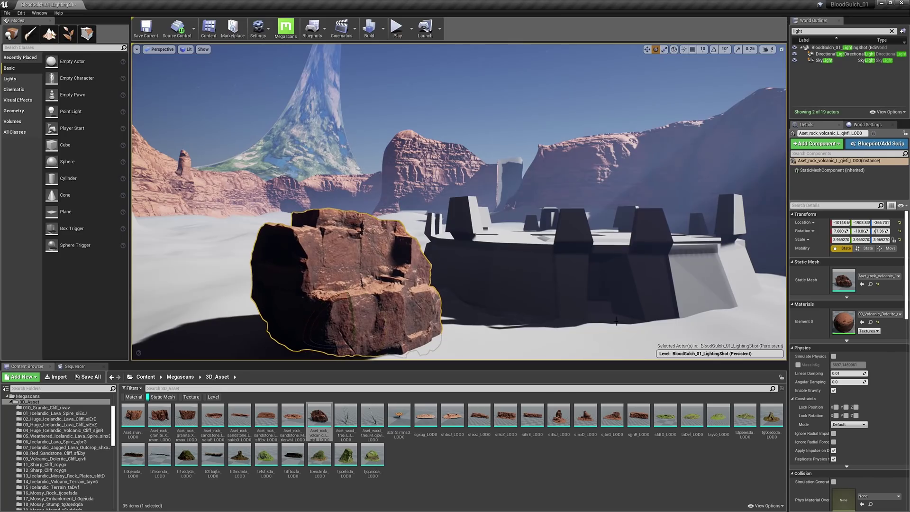
# Open the 09_Volcanic_Dolerite material, widen its parameter names, and zoom into the master material graph.
pyautogui.doubleClick(843, 321)
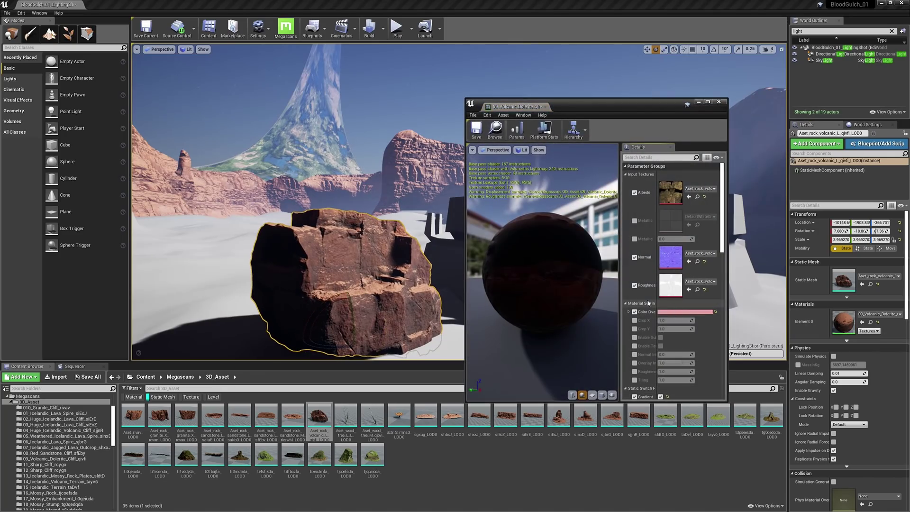
pyautogui.moveTo(652, 326); pyautogui.dragTo(652, 202, button='right')
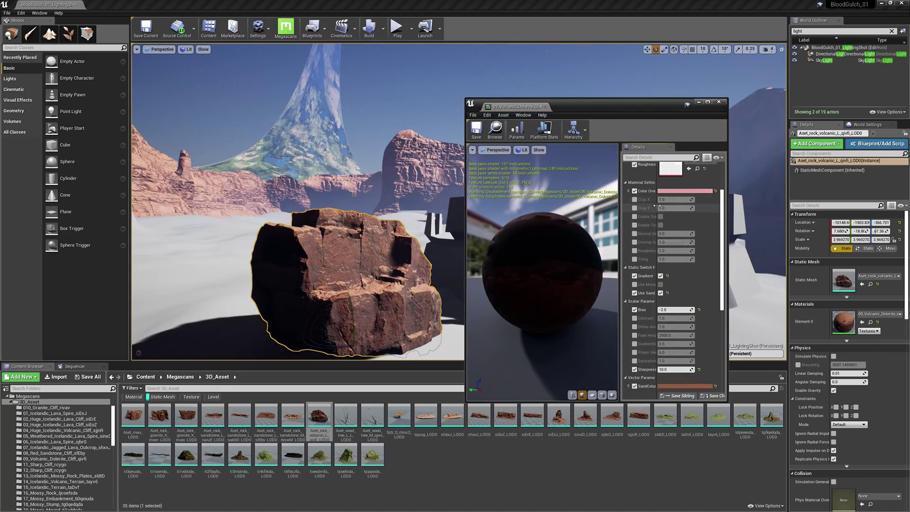
pyautogui.moveTo(656, 205); pyautogui.dragTo(676, 206)
pyautogui.moveTo(664, 251); pyautogui.dragTo(665, 178, button='right')
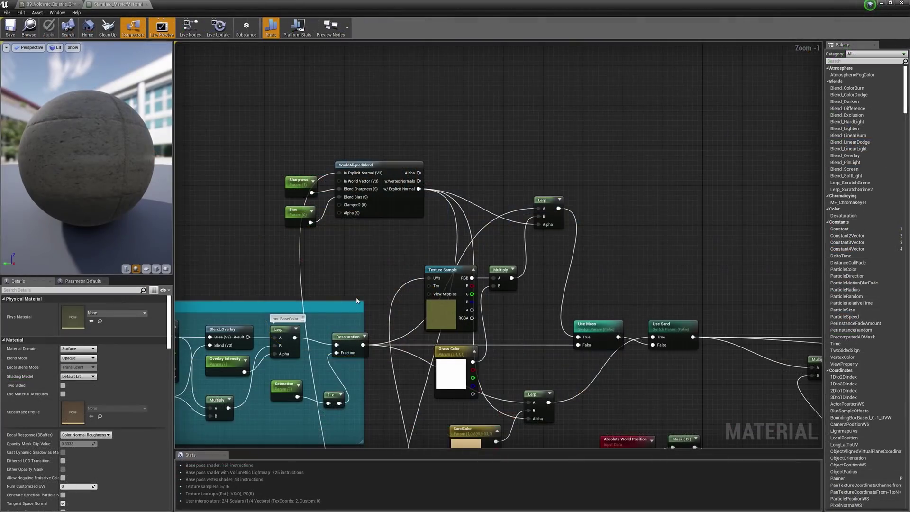
pyautogui.scroll(1, 356, 300)
pyautogui.moveTo(381, 232); pyautogui.dragTo(368, 159, button='right')
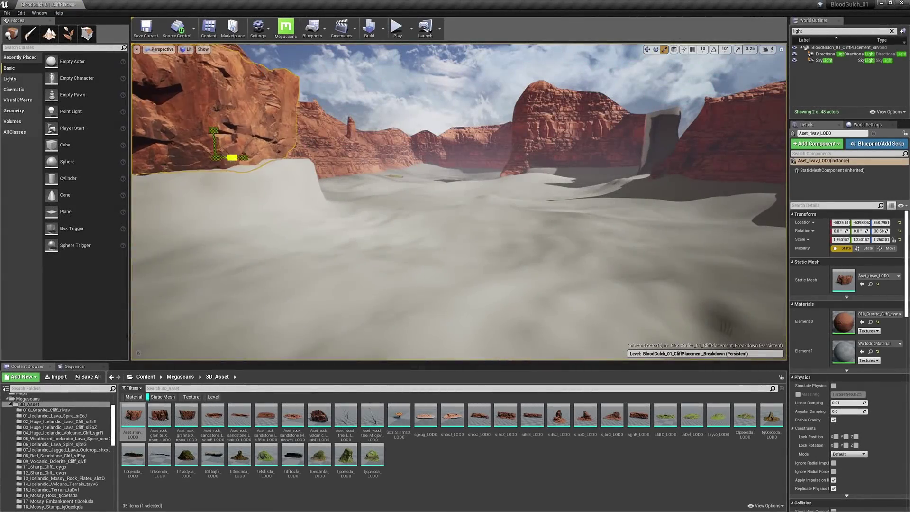
# Shift the placed cliff left, add the shxxJ rock and another cliff around the valley.
pyautogui.moveTo(228, 152); pyautogui.dragTo(210, 155)
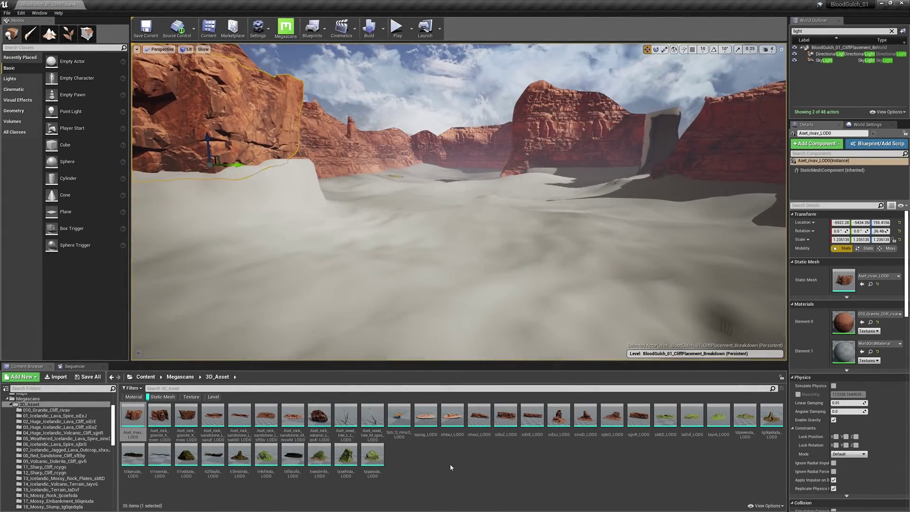
pyautogui.moveTo(478, 415); pyautogui.dragTo(247, 222)
pyautogui.moveTo(133, 416); pyautogui.dragTo(377, 173)
pyautogui.press('e')
pyautogui.press('w')
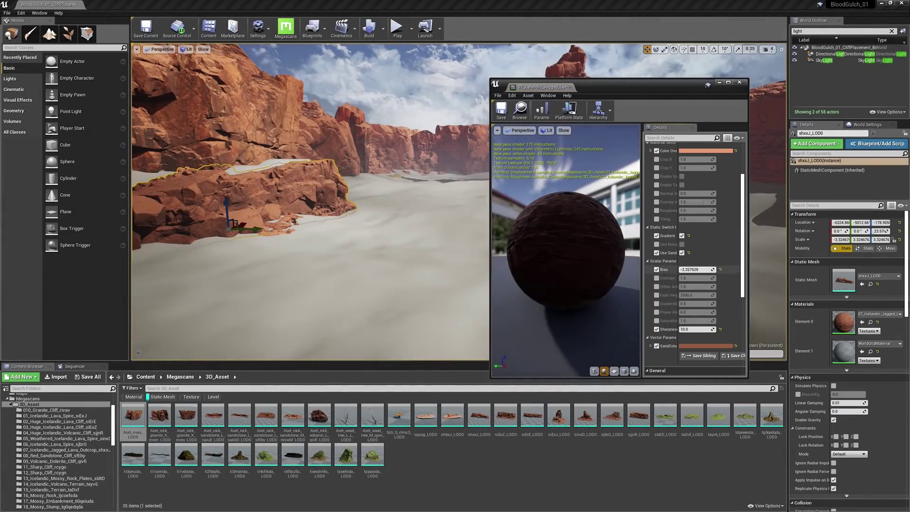
# Raise the rock material's Sharpness and lower its Bias to about -4.96.
pyautogui.moveTo(695, 269); pyautogui.dragTo(686, 269)
pyautogui.moveTo(696, 328); pyautogui.dragTo(706, 328)
pyautogui.moveTo(696, 269); pyautogui.dragTo(682, 269)
pyautogui.click(739, 81)
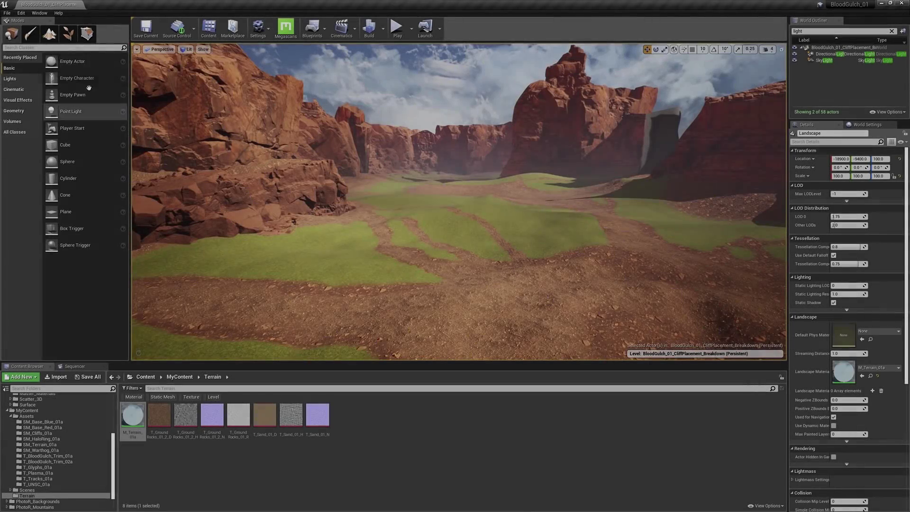
# Paint the Sand layer across the foreground dirt patch.
pyautogui.click(50, 34)
pyautogui.click(57, 219)
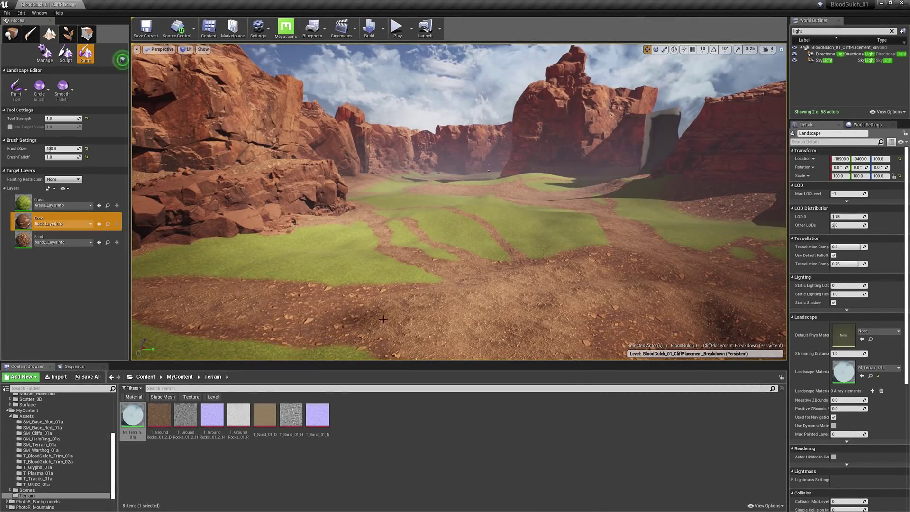
pyautogui.click(52, 239)
pyautogui.moveTo(247, 302)
pyautogui.mouseDown()
pyautogui.moveTo(474, 322)
pyautogui.moveTo(403, 317)
pyautogui.mouseUp()
pyautogui.moveTo(345, 299)
pyautogui.mouseDown()
pyautogui.moveTo(306, 315)
pyautogui.moveTo(360, 320)
pyautogui.moveTo(240, 313)
pyautogui.moveTo(339, 329)
pyautogui.mouseUp()
# Paint the Rock layer over the foreground dirt, ending with the Grass layer selected.
pyautogui.click(52, 220)
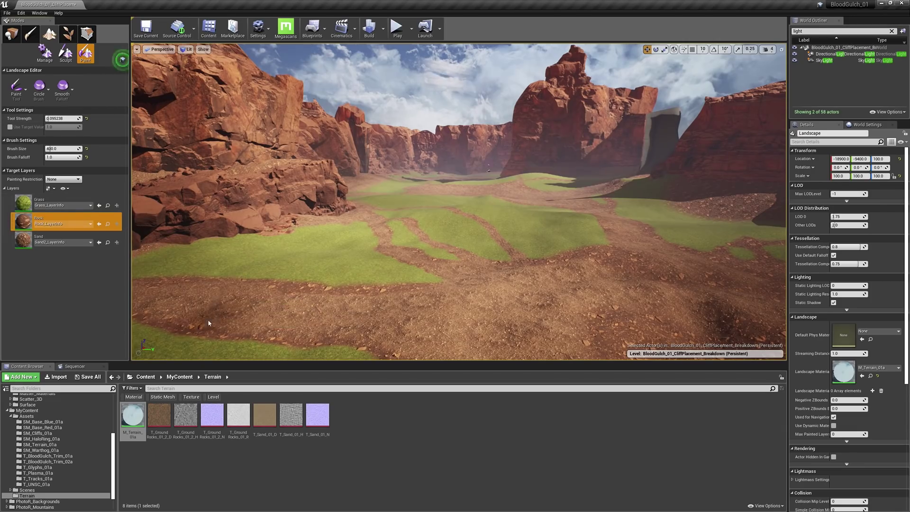
pyautogui.moveTo(219, 329)
pyautogui.mouseDown()
pyautogui.moveTo(412, 339)
pyautogui.moveTo(404, 294)
pyautogui.mouseUp()
pyautogui.click(52, 238)
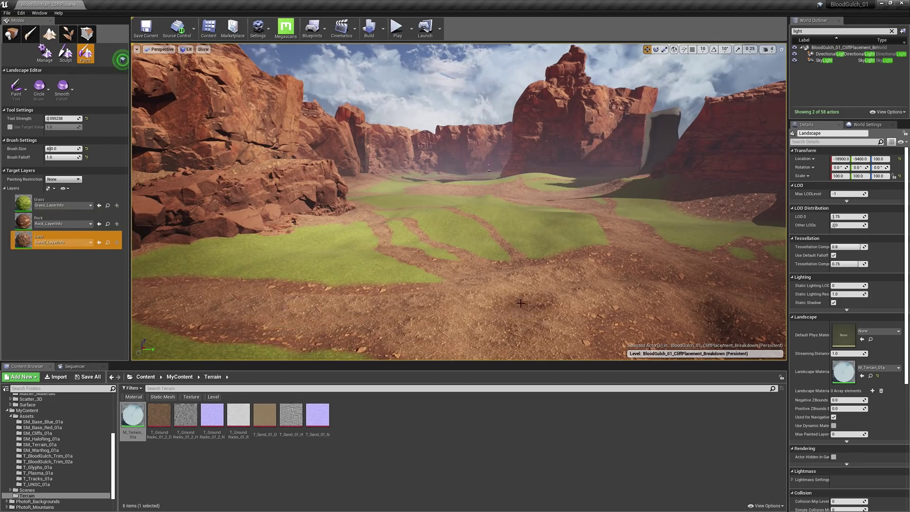
pyautogui.click(71, 220)
pyautogui.click(82, 201)
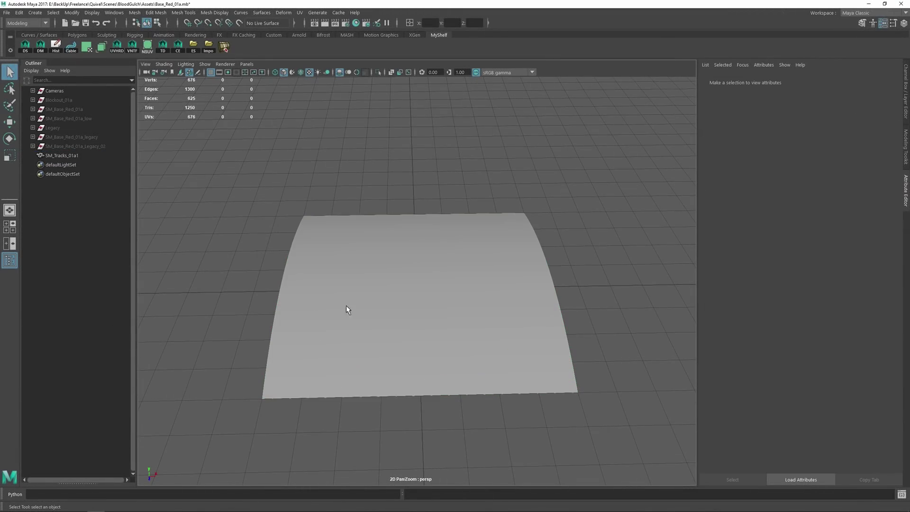
pyautogui.click(356, 305)
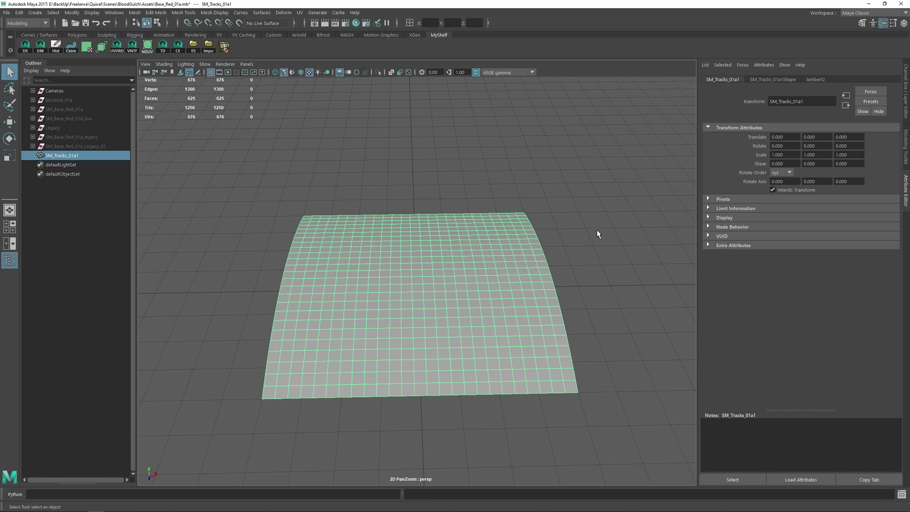
pyautogui.moveTo(595, 234)
pyautogui.keyDown('alt'); pyautogui.mouseDown()
pyautogui.moveTo(540, 205)
pyautogui.moveTo(610, 218)
pyautogui.moveTo(635, 210)
pyautogui.moveTo(590, 246)
pyautogui.mouseUp(); pyautogui.keyUp('alt')
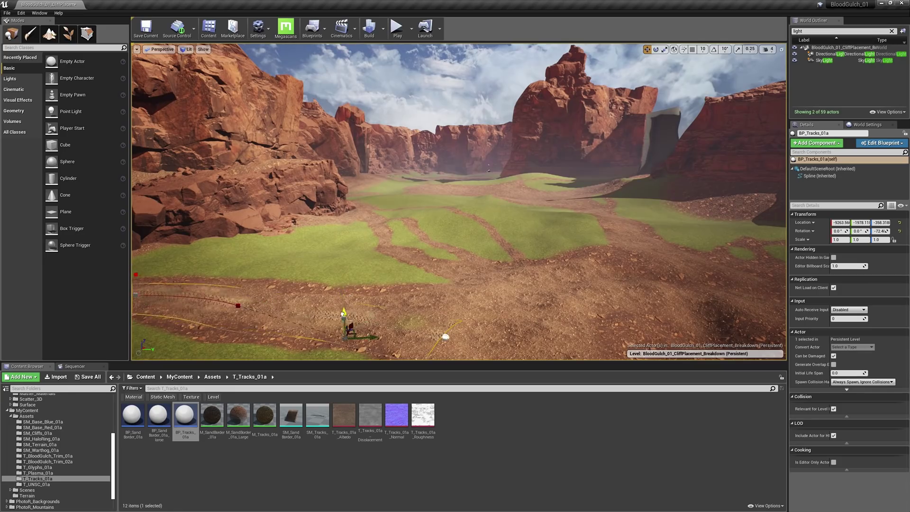
# Place BP_Tracks_01a on the ground, rotate it along the dirt path, and fly closer.
pyautogui.moveTo(444, 286); pyautogui.dragTo(481, 289)
pyautogui.press('e')
pyautogui.moveTo(493, 309); pyautogui.dragTo(503, 308)
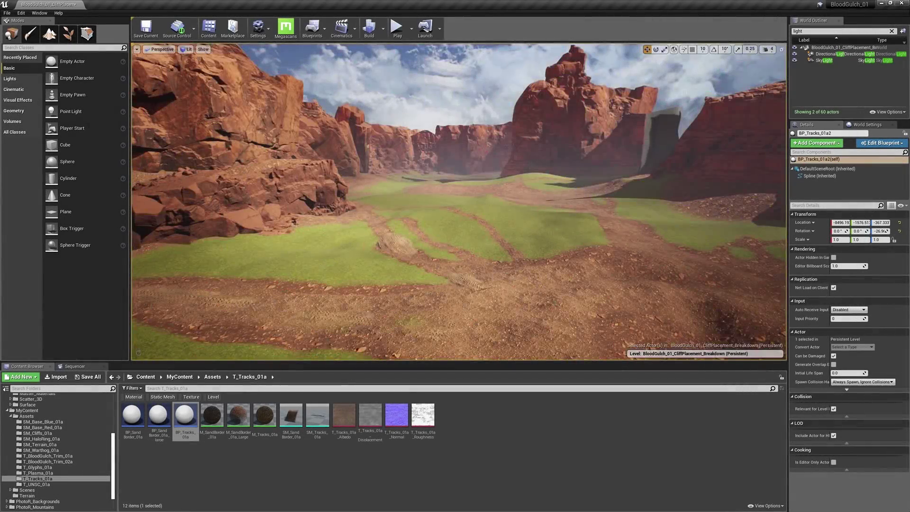
pyautogui.moveTo(458, 201); pyautogui.dragTo(419, 229, button='right')
pyautogui.moveTo(321, 269); pyautogui.dragTo(322, 269, button='right')
# Open the M_Tracks_01a material full-screen and bring its Dither Intersections group into view.
pyautogui.press('w')
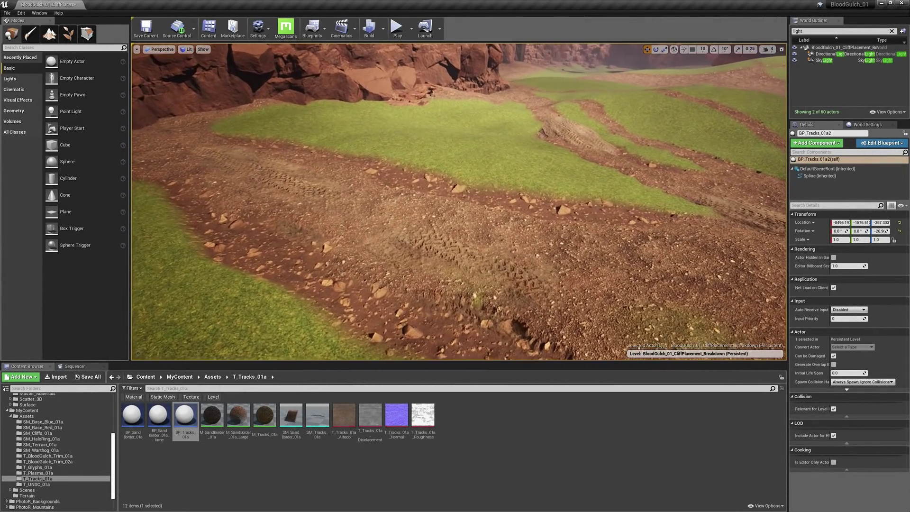
pyautogui.doubleClick(264, 415)
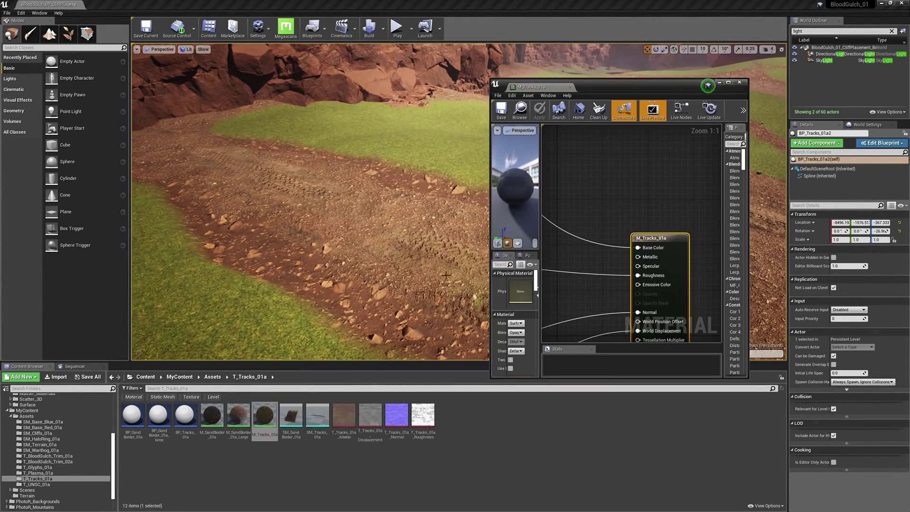
pyautogui.moveTo(648, 86); pyautogui.dragTo(648, 3)
pyautogui.moveTo(291, 268); pyautogui.dragTo(658, 48, button='right')
pyautogui.moveTo(551, 291); pyautogui.dragTo(605, 127, button='right')
pyautogui.moveTo(476, 361); pyautogui.dragTo(476, 362)
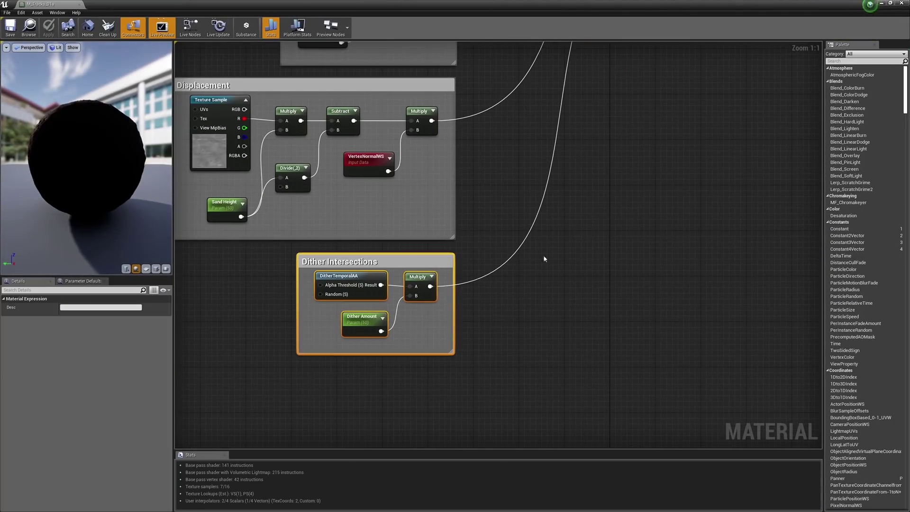
pyautogui.moveTo(654, 105); pyautogui.dragTo(545, 387, button='right')
pyautogui.moveTo(449, 11); pyautogui.dragTo(483, 74)
pyautogui.moveTo(682, 441); pyautogui.dragTo(669, 290, button='right')
# Set the Dither Amount default value to 100, after trying 0 and 75.
pyautogui.click(662, 319)
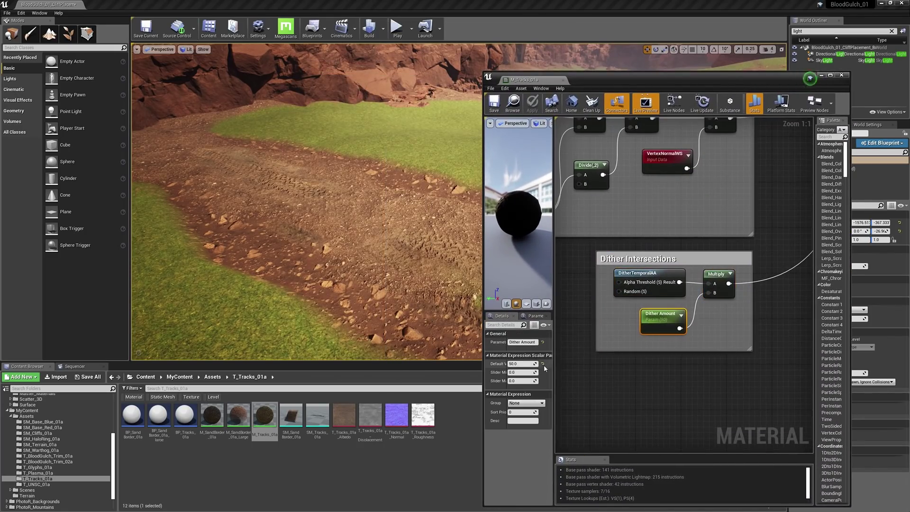
pyautogui.write('0')
pyautogui.press('Return')
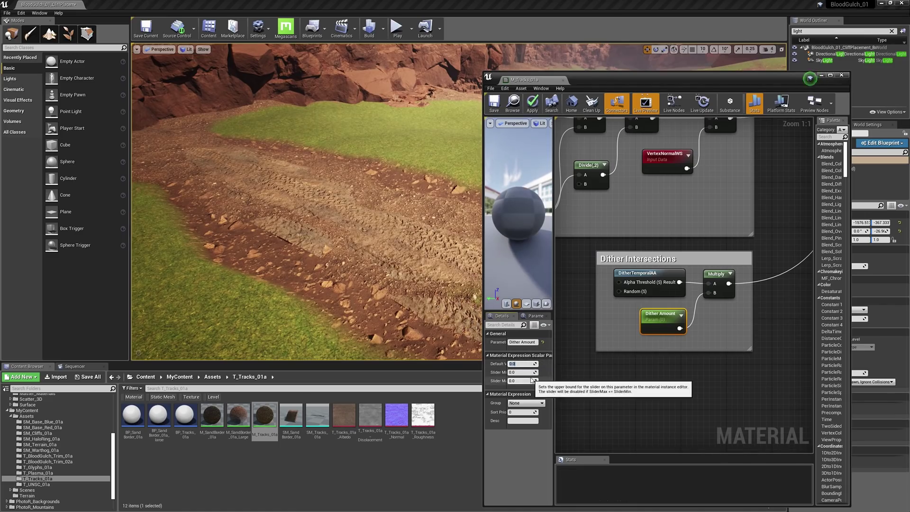
pyautogui.write('1')
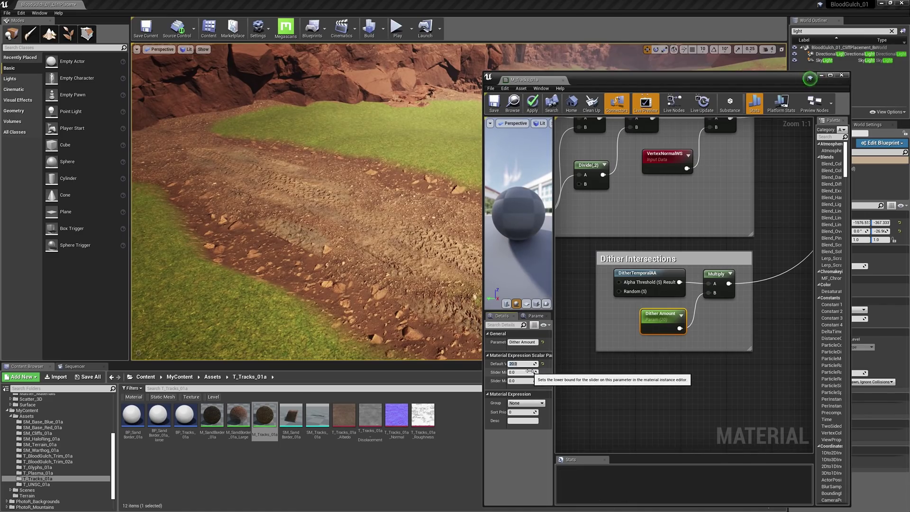
pyautogui.write('75')
pyautogui.press('Return')
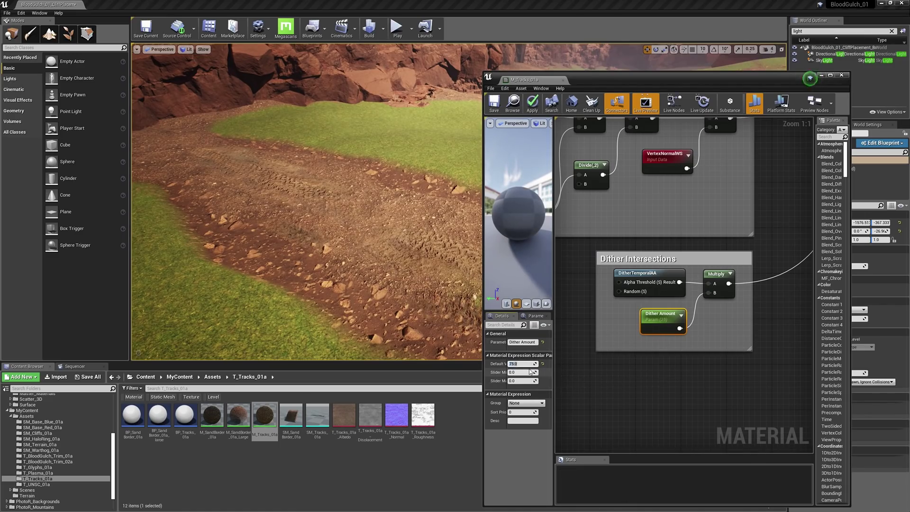
pyautogui.write('100')
pyautogui.press('Return')
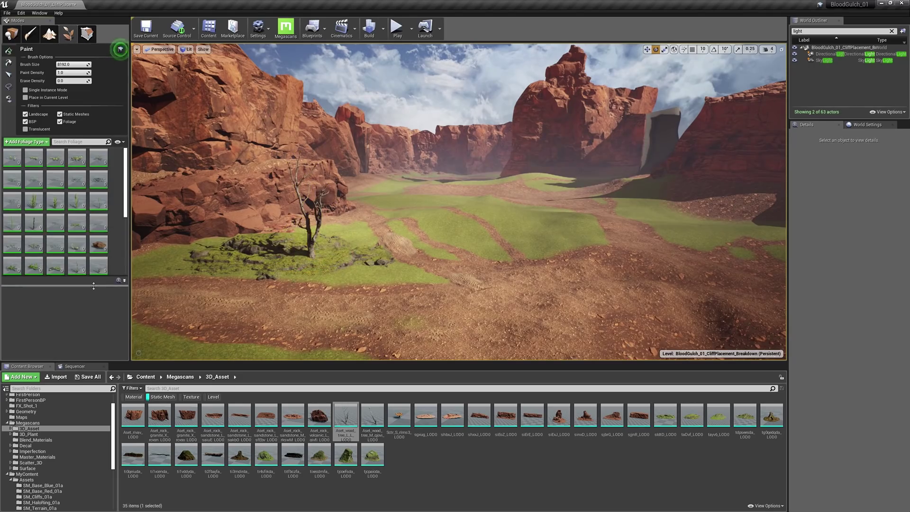
# Select the Saltbush foliage variants and paint bushes onto the grass patch by the tree.
pyautogui.scroll(-3, 38, 206)
pyautogui.click(77, 216)
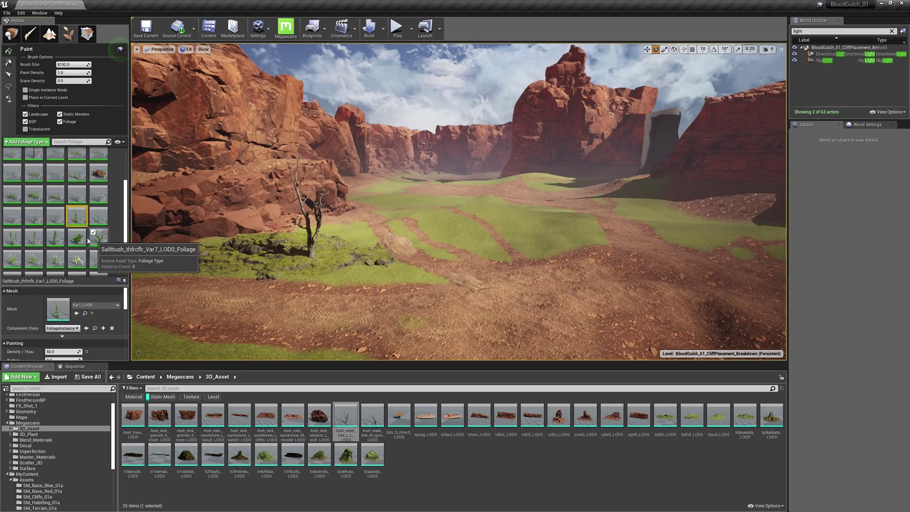
pyautogui.click(13, 218)
pyautogui.keyDown('shift'); pyautogui.click(98, 239); pyautogui.keyUp('shift')
pyautogui.hotkey('ctrl', 'a')
pyautogui.click(94, 233)
pyautogui.click(98, 238)
pyautogui.keyDown('shift'); pyautogui.click(13, 217); pyautogui.keyUp('shift')
pyautogui.click(6, 212)
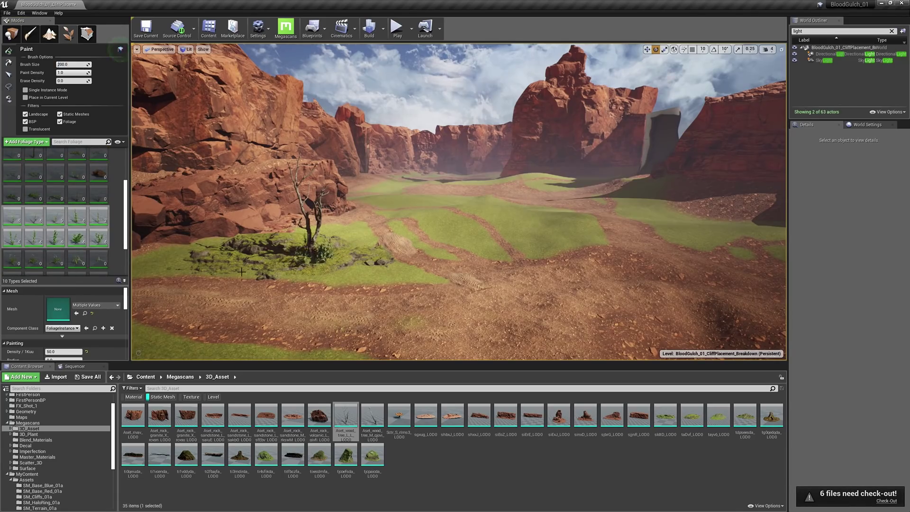
pyautogui.moveTo(242, 271); pyautogui.dragTo(252, 235)
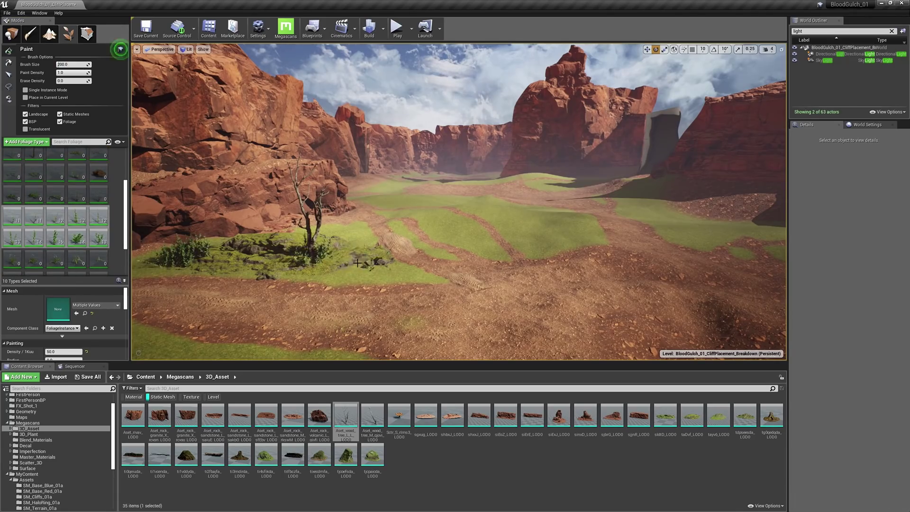
# Select six grass foliage types and paint denser grass along the foreground ground.
pyautogui.scroll(3, 90, 216)
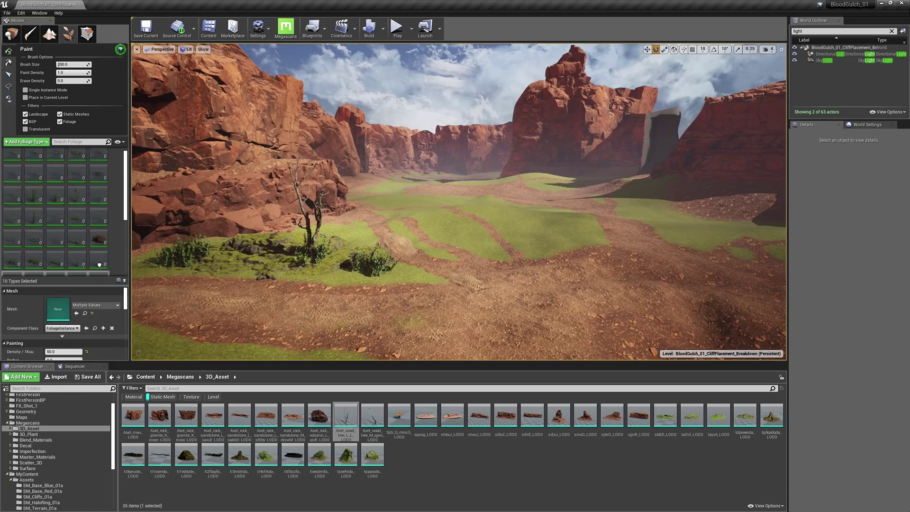
pyautogui.click(81, 247)
pyautogui.keyDown('shift'); pyautogui.click(81, 218); pyautogui.keyUp('shift')
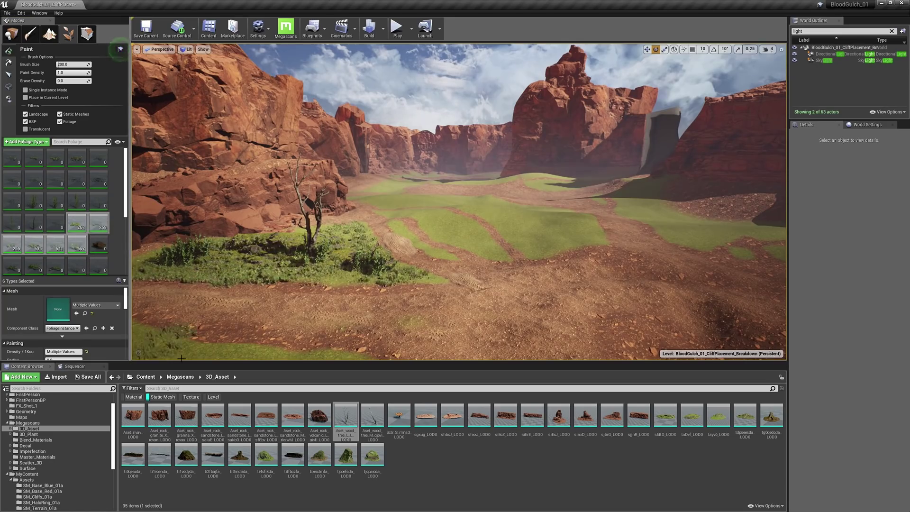
pyautogui.moveTo(207, 360)
pyautogui.mouseDown()
pyautogui.moveTo(230, 366)
pyautogui.moveTo(237, 353)
pyautogui.mouseUp()
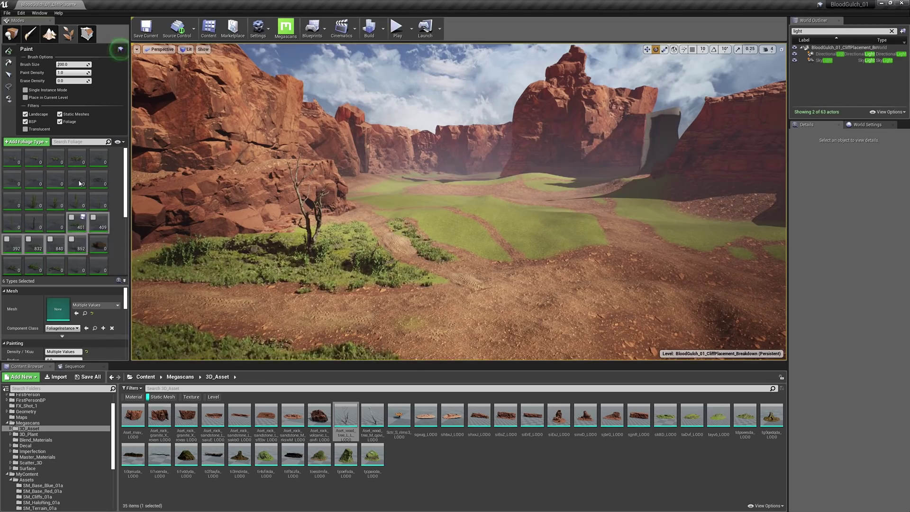
# Select the first row of foliage types and fly the camera toward the dead tree.
pyautogui.click(13, 158)
pyautogui.keyDown('shift'); pyautogui.click(99, 158); pyautogui.keyUp('shift')
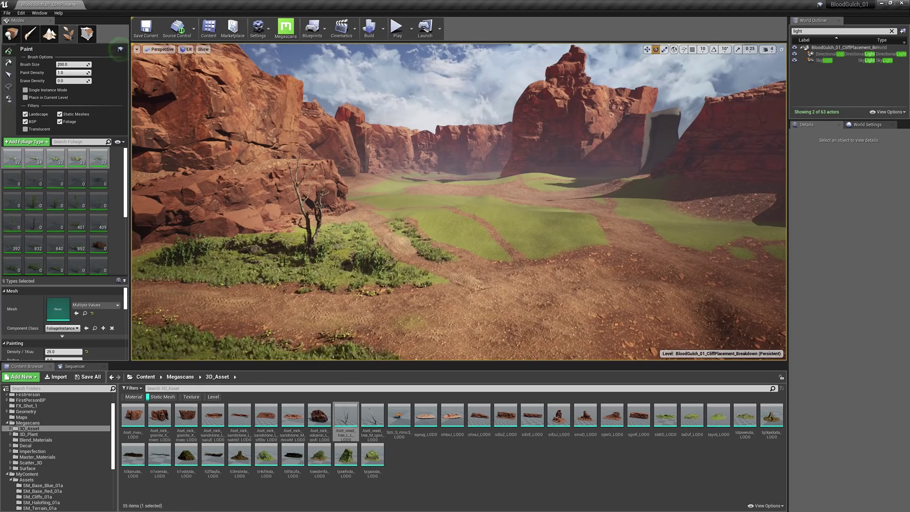
pyautogui.scroll(-5, 98, 149)
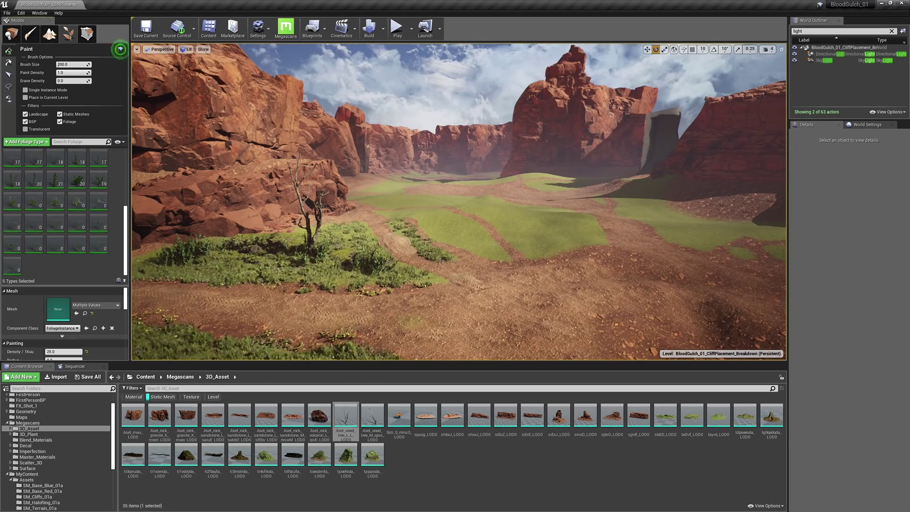
pyautogui.press('w')
pyautogui.moveTo(458, 201); pyautogui.dragTo(401, 210, button='right')
pyautogui.press('w')
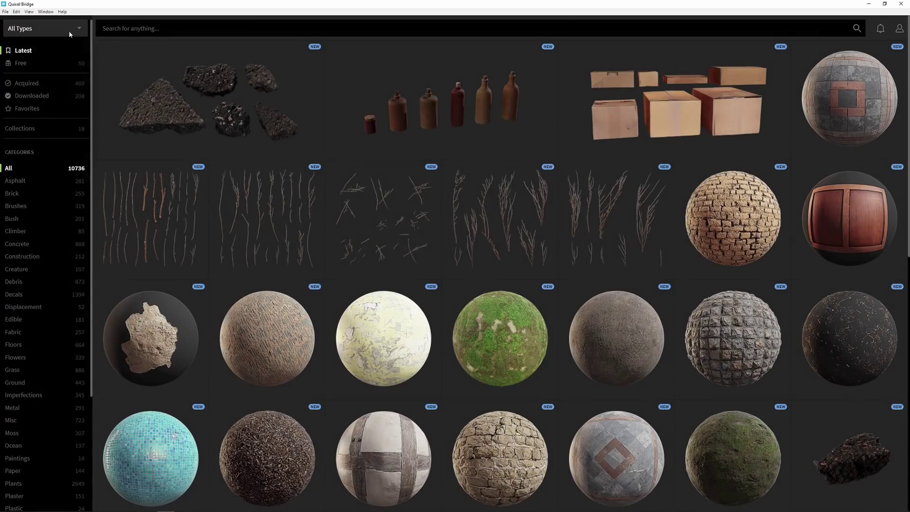
# Set the asset type filter to 3D and choose the Plants category in the sidebar.
pyautogui.click(69, 31)
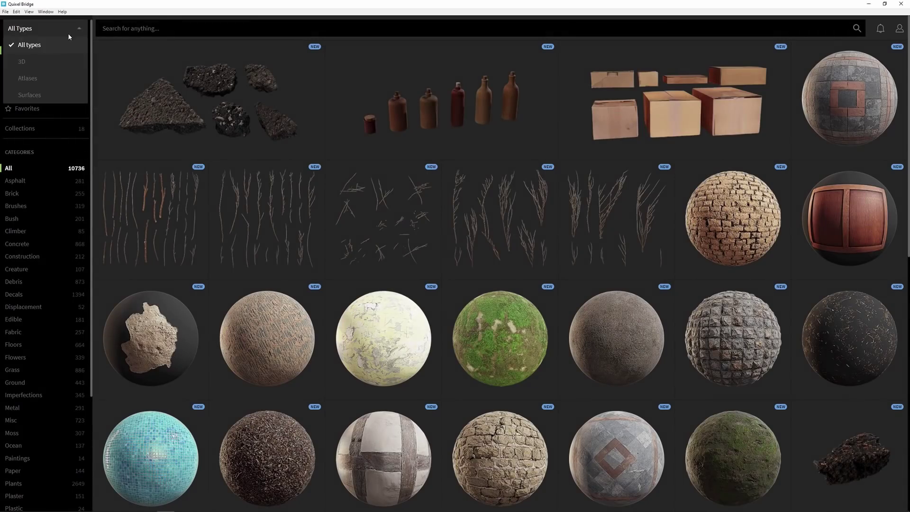
pyautogui.click(61, 62)
pyautogui.scroll(-3, 70, 148)
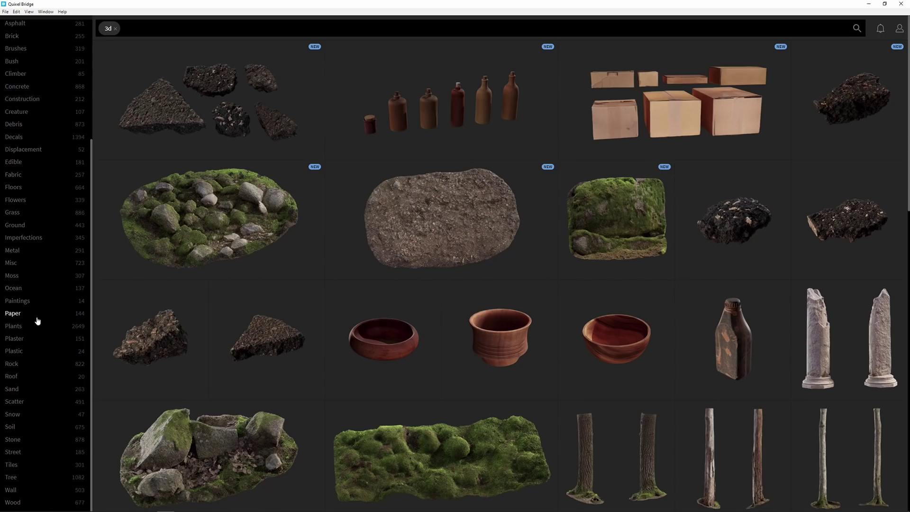
pyautogui.click(13, 326)
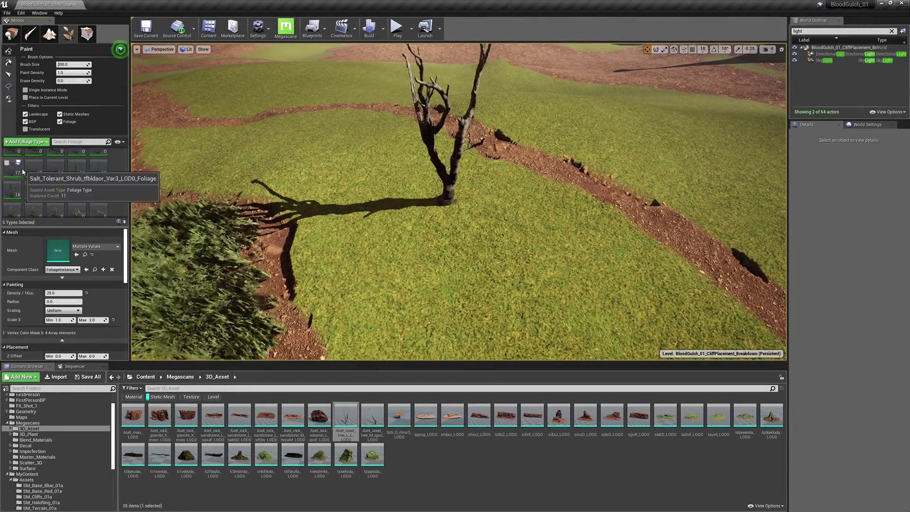
# Paint shrubs around the tree base, then six grass types across the surrounding ground.
pyautogui.moveTo(445, 189); pyautogui.dragTo(488, 216)
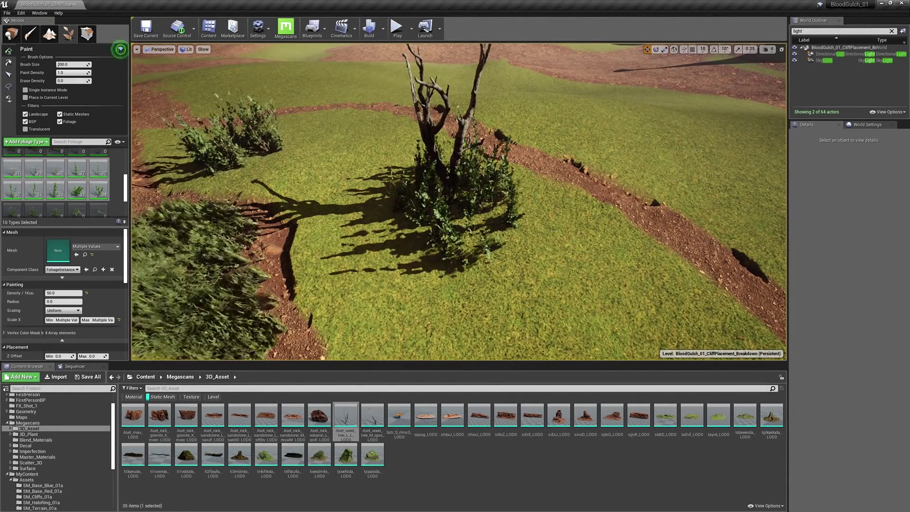
pyautogui.click(94, 185)
pyautogui.scroll(-4, 95, 187)
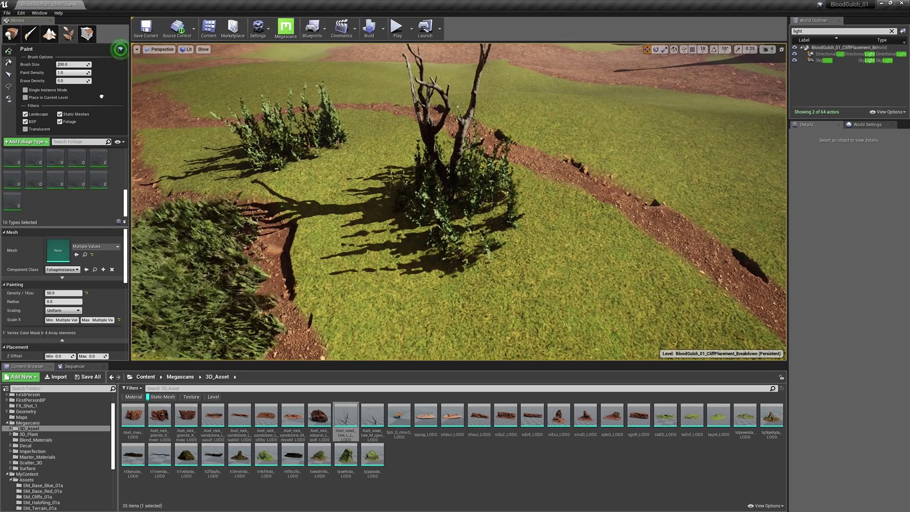
pyautogui.scroll(8, 97, 170)
pyautogui.click(77, 183)
pyautogui.keyDown('shift'); pyautogui.click(76, 162); pyautogui.keyUp('shift')
pyautogui.click(72, 157)
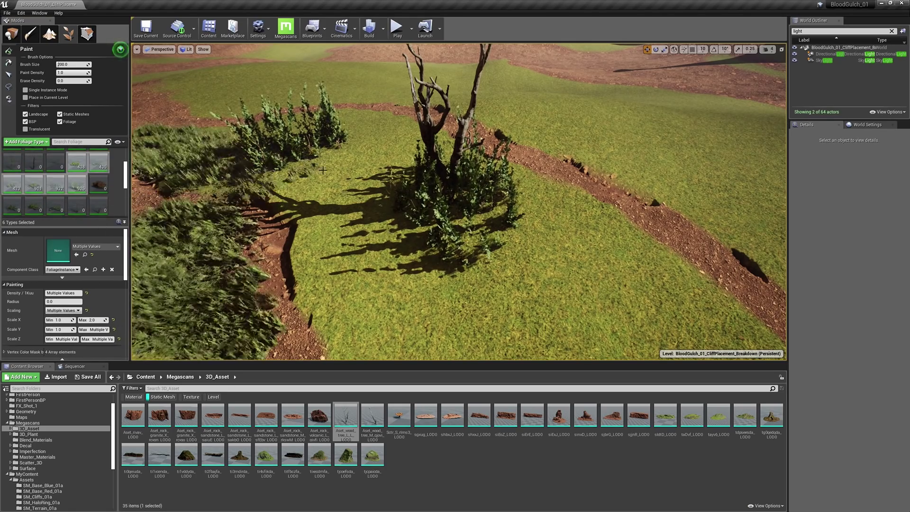
pyautogui.moveTo(329, 167)
pyautogui.mouseDown()
pyautogui.moveTo(576, 259)
pyautogui.moveTo(407, 308)
pyautogui.moveTo(630, 303)
pyautogui.mouseUp()
pyautogui.moveTo(630, 303)
pyautogui.mouseDown(button='right')
pyautogui.moveTo(582, 265)
pyautogui.moveTo(611, 303)
pyautogui.mouseUp(button='right')
pyautogui.moveTo(611, 303); pyautogui.dragTo(460, 212)
# Switch to the Beach_Evening_Primrose types and paint yellow primroses across the grass.
pyautogui.click(93, 157)
pyautogui.scroll(4, 94, 164)
pyautogui.click(14, 159)
pyautogui.keyDown('shift'); pyautogui.click(103, 159); pyautogui.keyUp('shift')
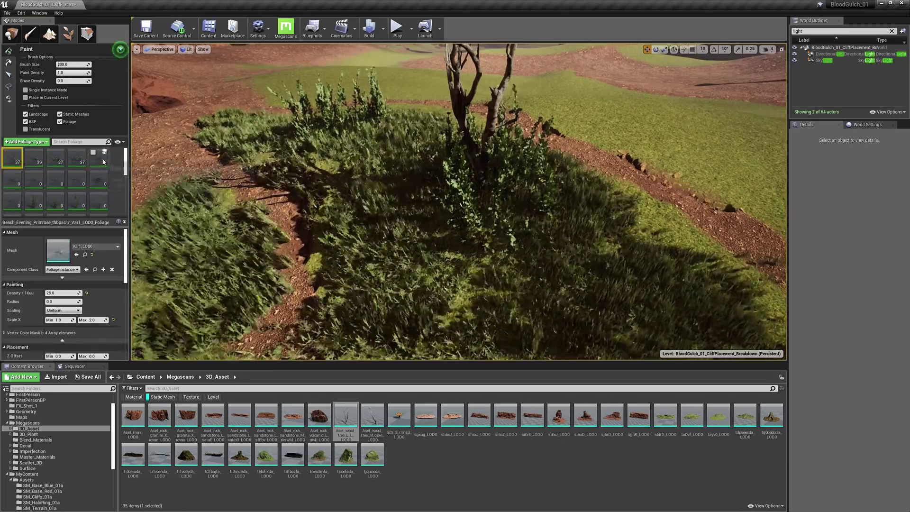
pyautogui.click(93, 153)
pyautogui.moveTo(246, 185)
pyautogui.mouseDown()
pyautogui.moveTo(464, 299)
pyautogui.moveTo(682, 218)
pyautogui.moveTo(362, 143)
pyautogui.moveTo(568, 284)
pyautogui.mouseUp()
pyautogui.moveTo(569, 284)
pyautogui.mouseDown(button='right')
pyautogui.moveTo(588, 332)
pyautogui.moveTo(568, 284)
pyautogui.moveTo(568, 237)
pyautogui.mouseUp(button='right')
pyautogui.moveTo(568, 237); pyautogui.dragTo(571, 228, button='right')
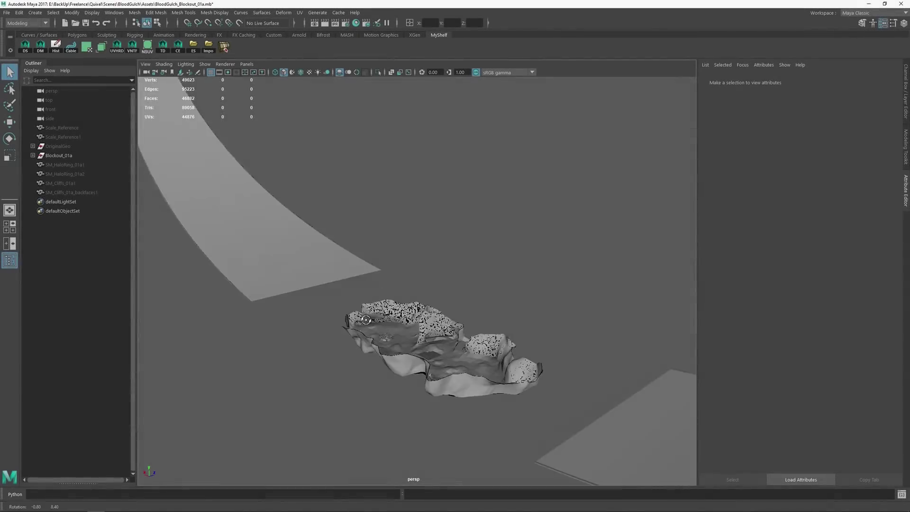
pyautogui.keyDown('alt'); pyautogui.moveTo(346, 348); pyautogui.dragTo(301, 243); pyautogui.keyUp('alt')
pyautogui.click(300, 243)
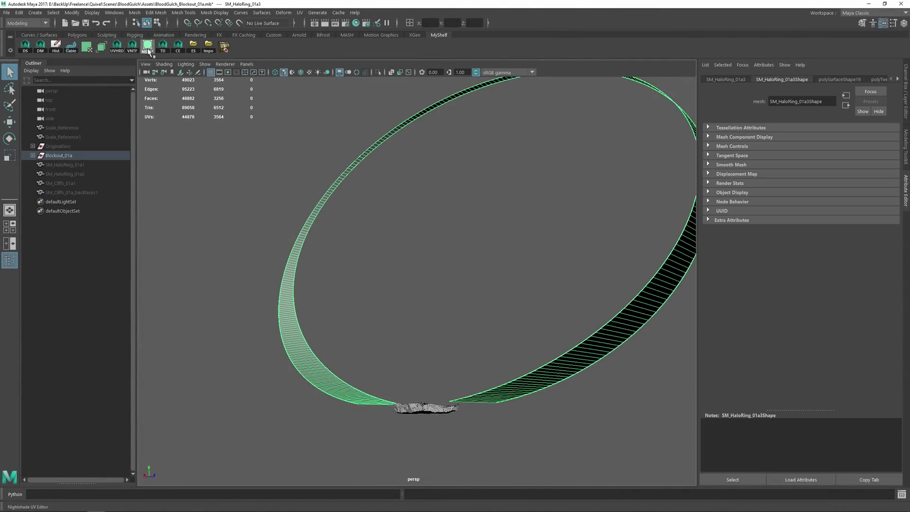
pyautogui.click(165, 54)
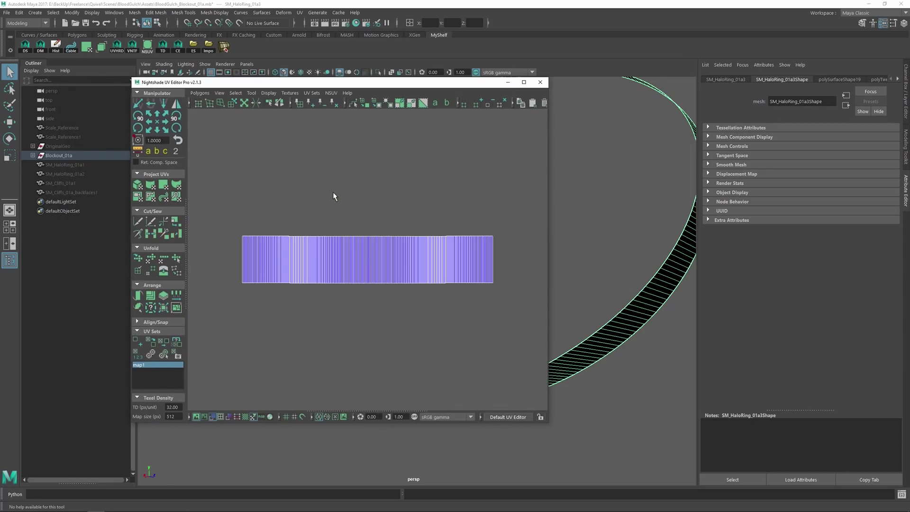
pyautogui.click(536, 86)
pyautogui.keyDown('alt'); pyautogui.moveTo(474, 137); pyautogui.dragTo(426, 170); pyautogui.keyUp('alt')
pyautogui.scroll(5, 438, 284)
pyautogui.keyDown('alt'); pyautogui.moveTo(446, 351); pyautogui.dragTo(493, 278, button='middle'); pyautogui.keyUp('alt')
pyautogui.scroll(5, 521, 298)
pyautogui.click(541, 256)
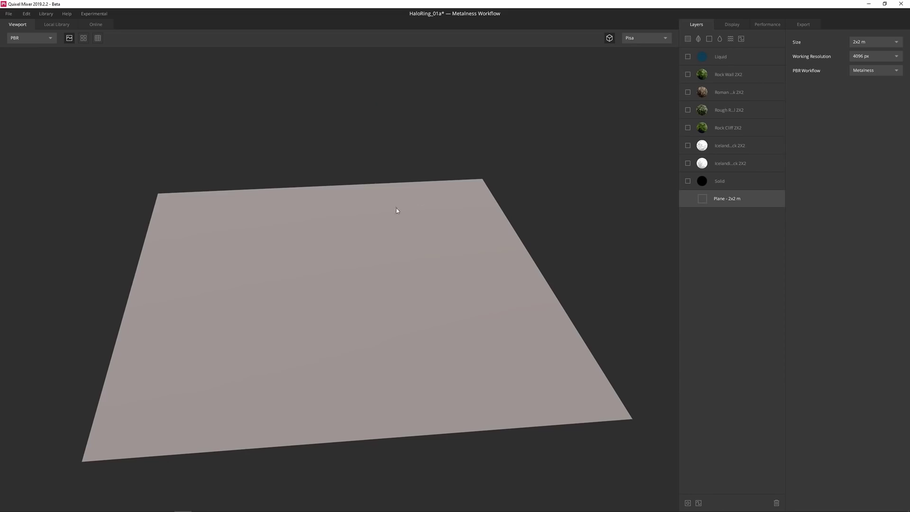
# Show the Rock Cliff, Rough grass, Roman rock and Liquid layers, then preview tiled 2x2.
pyautogui.click(685, 128)
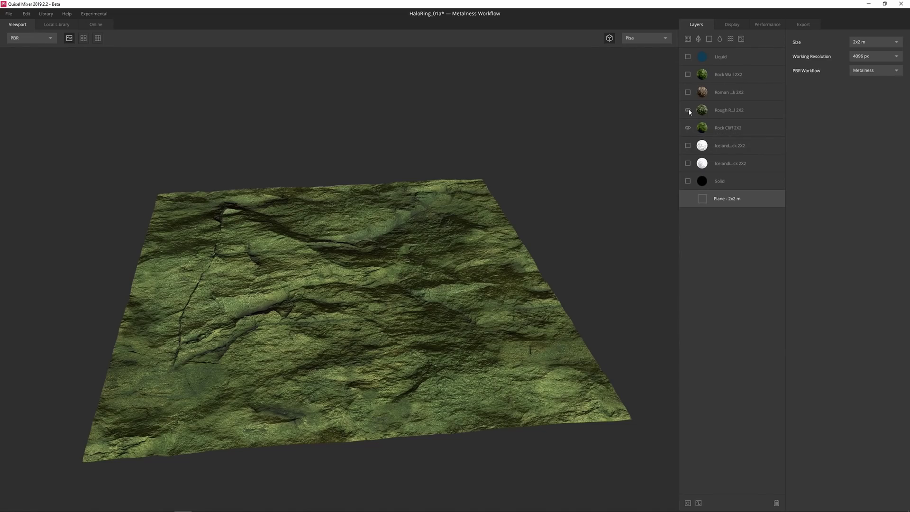
pyautogui.click(688, 109)
pyautogui.click(688, 91)
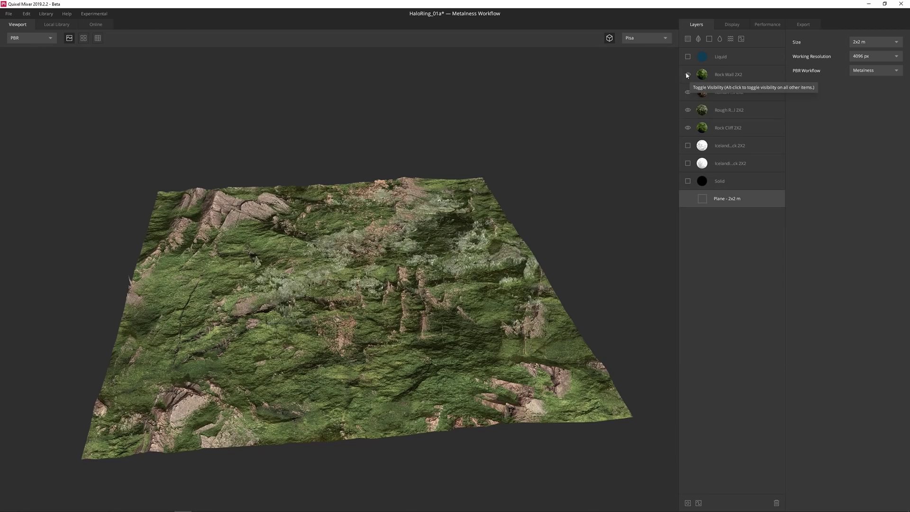
pyautogui.click(687, 56)
pyautogui.moveTo(576, 124); pyautogui.dragTo(554, 120)
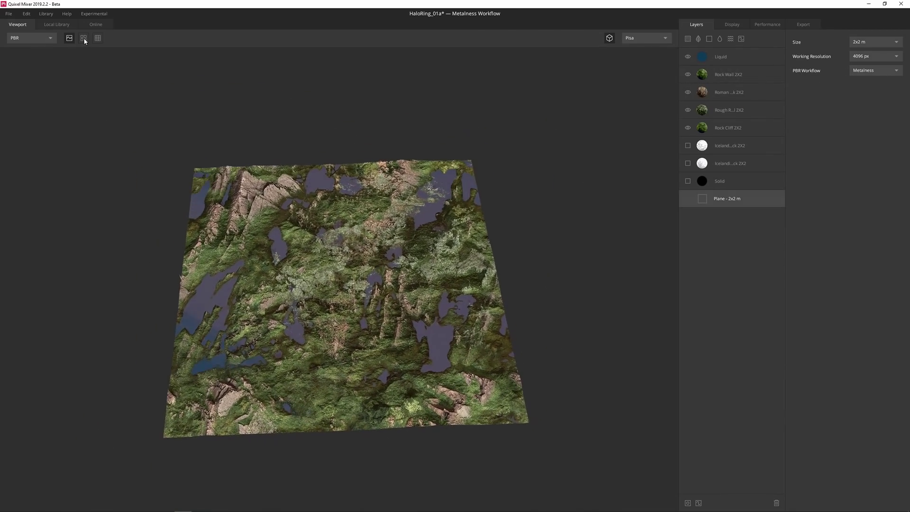
pyautogui.click(83, 39)
pyautogui.scroll(-3, 251, 169)
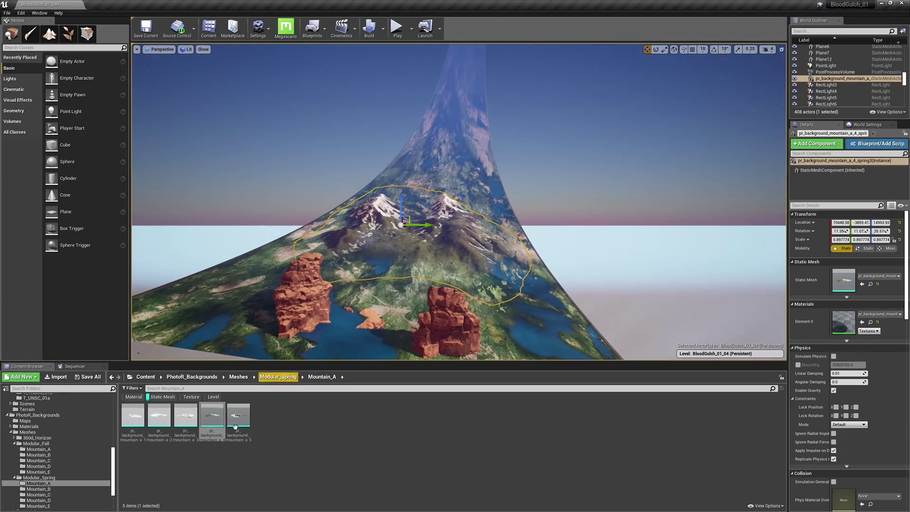
# Place two Modular_Fall Mountain_A meshes onto the rising halo ring.
pyautogui.click(38, 449)
pyautogui.moveTo(133, 415); pyautogui.dragTo(448, 175)
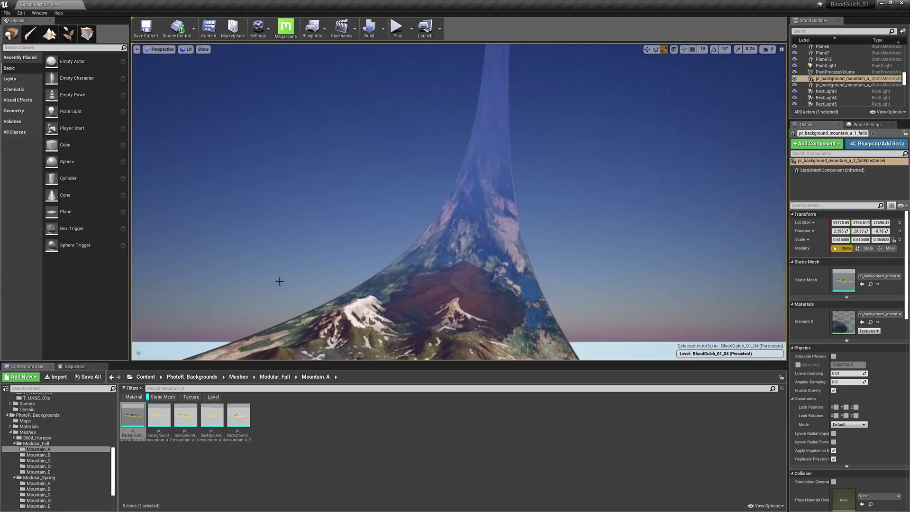
pyautogui.moveTo(159, 415); pyautogui.dragTo(476, 235)
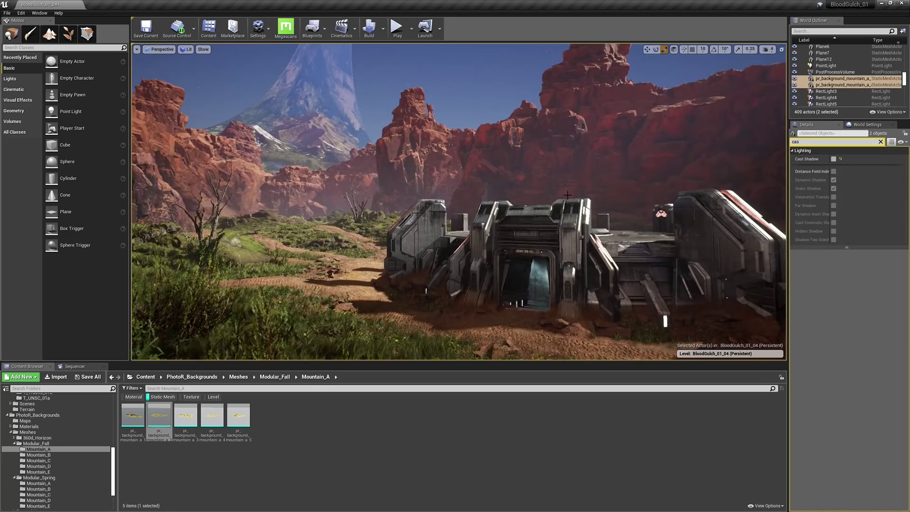
# Rotate the selected mountain into position, frame it, and preview it in game view.
pyautogui.click(322, 142)
pyautogui.press('w')
pyautogui.moveTo(325, 147)
pyautogui.mouseDown(button='right')
pyautogui.moveTo(315, 104)
pyautogui.moveTo(325, 146)
pyautogui.mouseUp(button='right')
pyautogui.press('e')
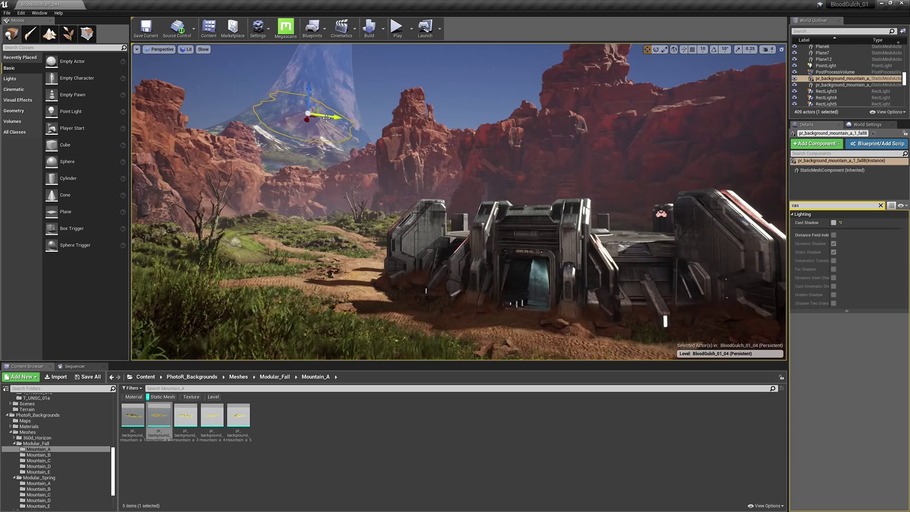
pyautogui.press('e')
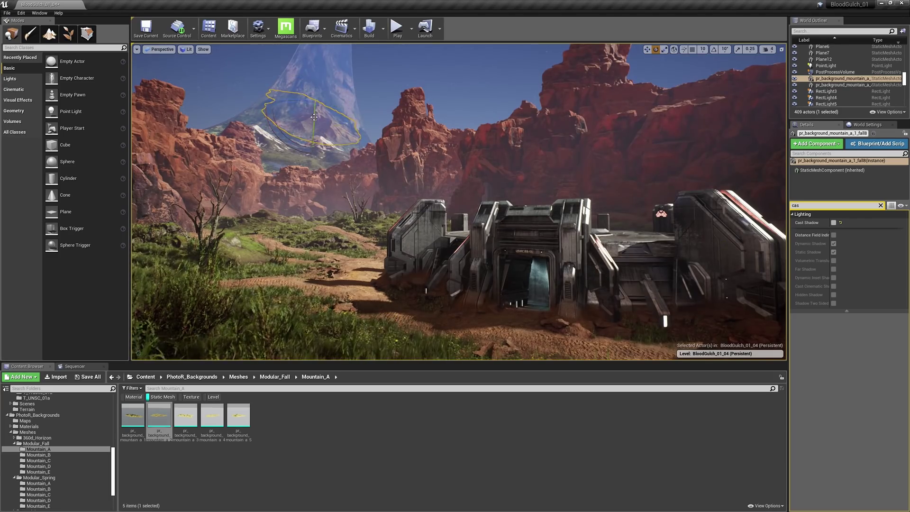
pyautogui.press('f')
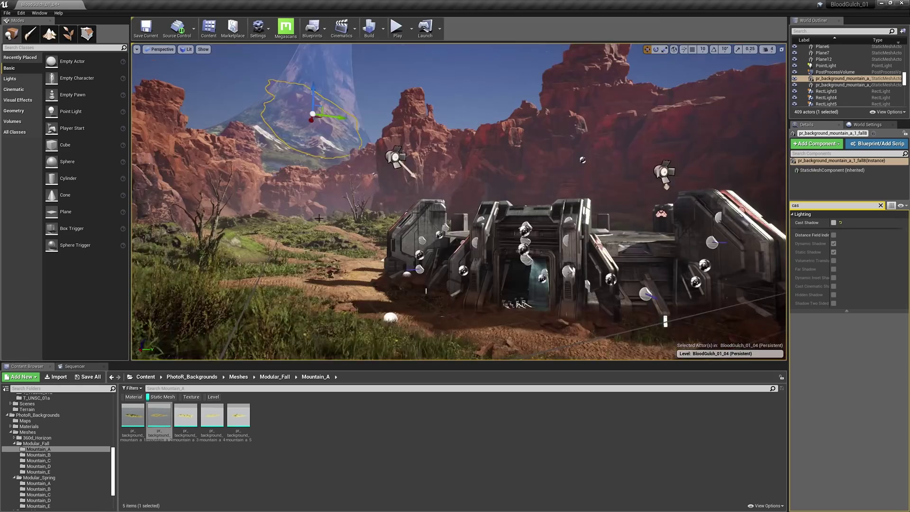
pyautogui.press('g')
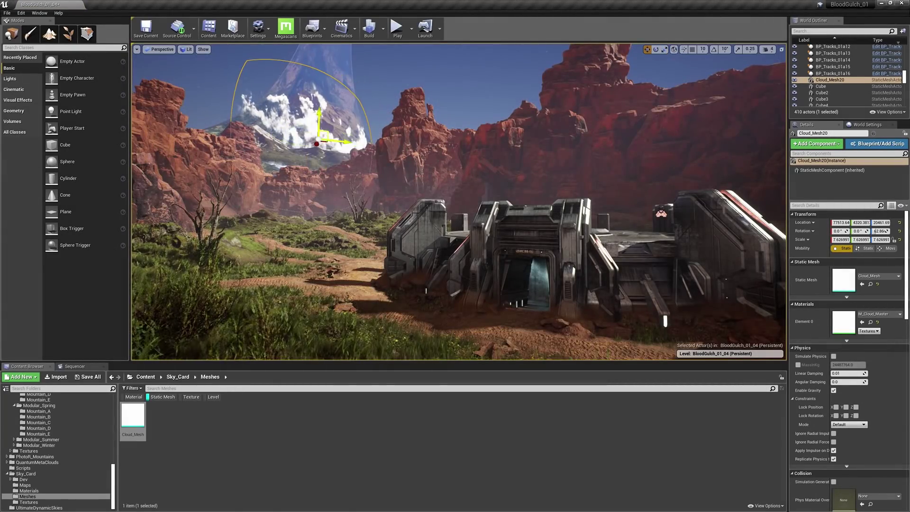
# Apply MI_SunsetCloud_2 to the cloud card and raise it higher, shifted left.
pyautogui.moveTo(324, 136); pyautogui.dragTo(266, 142)
pyautogui.press('r')
pyautogui.press('w')
pyautogui.moveTo(898, 356); pyautogui.dragTo(898, 326, button='right')
pyautogui.scroll(-3, 898, 327)
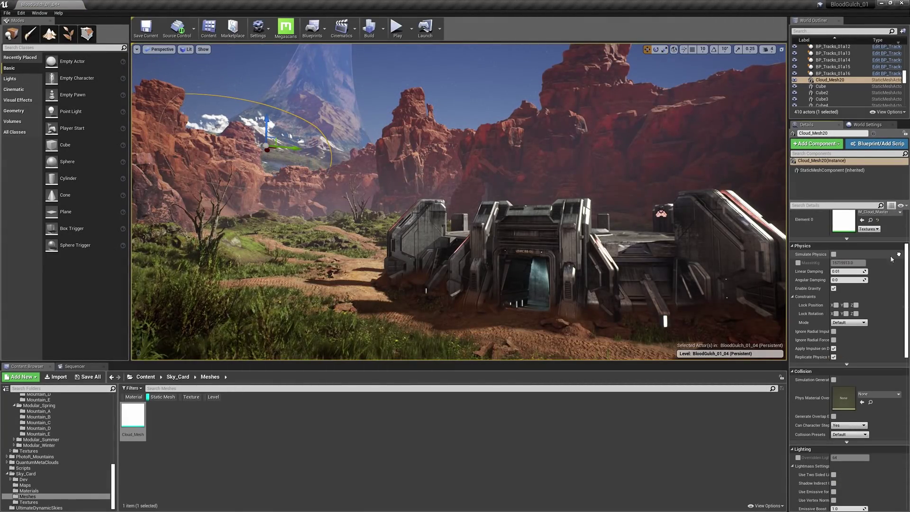
pyautogui.click(29, 490)
pyautogui.moveTo(264, 416); pyautogui.dragTo(843, 222)
pyautogui.moveTo(266, 124)
pyautogui.mouseDown()
pyautogui.moveTo(266, 89)
pyautogui.moveTo(266, 111)
pyautogui.mouseUp()
pyautogui.moveTo(288, 137); pyautogui.dragTo(364, 138)
pyautogui.press('r')
pyautogui.hotkey('ctrl', 'z')
pyautogui.press('w')
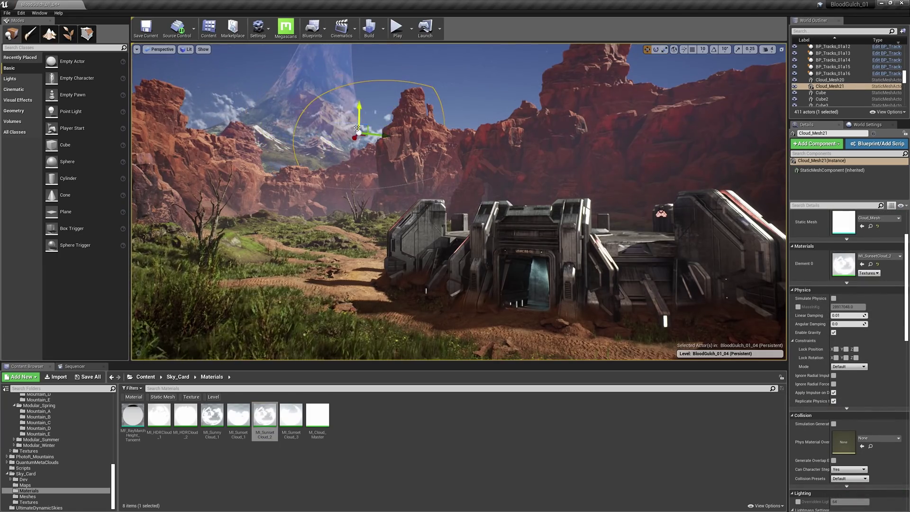
# Duplicate the cloud, move it right and nearer, and give it MI_SunsetCloud_1.
pyautogui.keyDown('alt'); pyautogui.moveTo(357, 128); pyautogui.dragTo(387, 124); pyautogui.keyUp('alt')
pyautogui.moveTo(159, 416); pyautogui.dragTo(846, 262)
pyautogui.moveTo(186, 416); pyautogui.dragTo(844, 263)
pyautogui.moveTo(412, 127); pyautogui.dragTo(345, 127)
pyautogui.moveTo(237, 416); pyautogui.dragTo(844, 263)
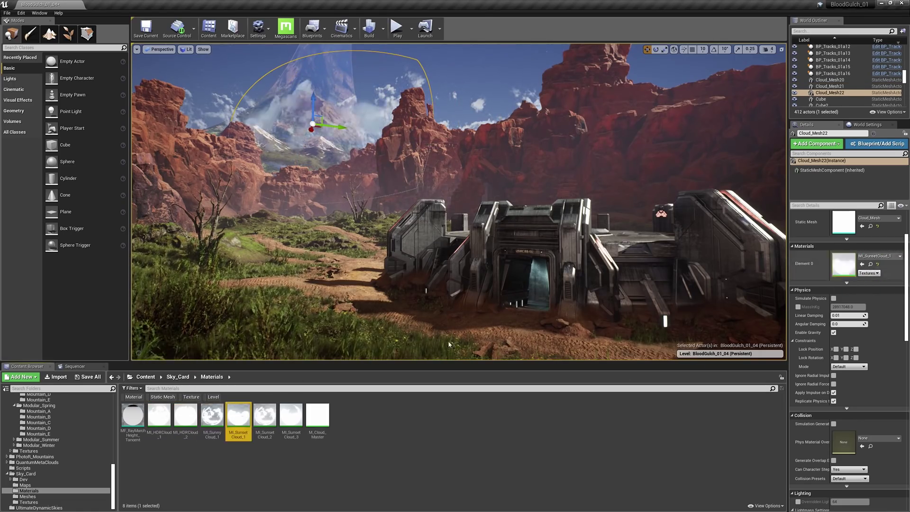
pyautogui.press('r')
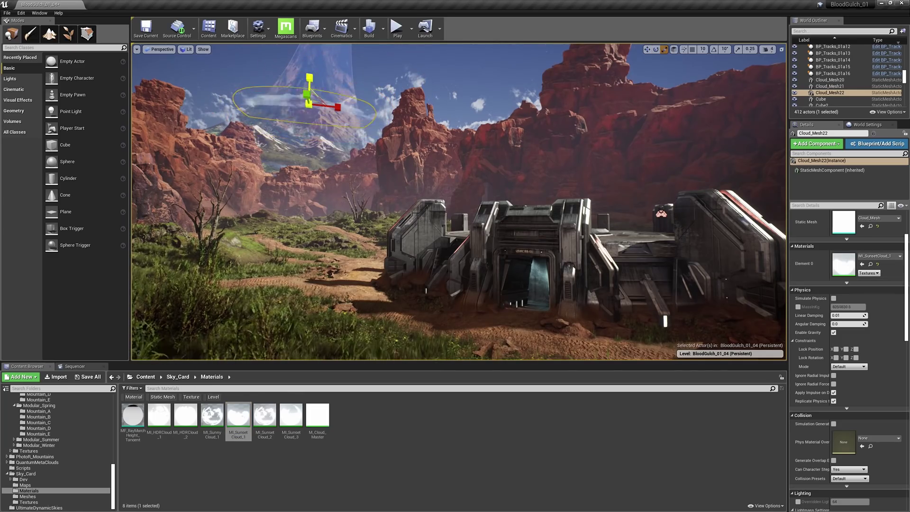
# Add three more cloud copies, shifting them right, lower and left, narrowing one.
pyautogui.keyDown('alt'); pyautogui.moveTo(313, 122); pyautogui.dragTo(340, 128); pyautogui.keyUp('alt')
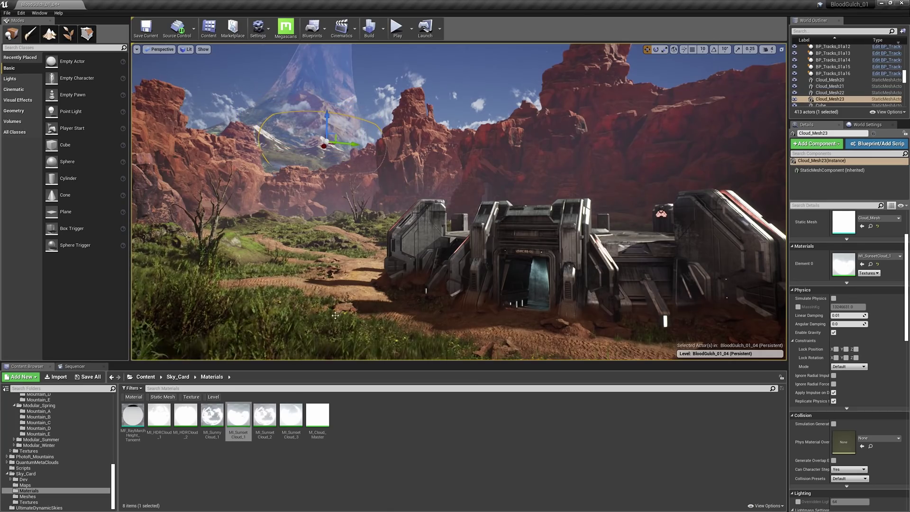
pyautogui.keyDown('alt'); pyautogui.moveTo(331, 143); pyautogui.dragTo(288, 153); pyautogui.keyUp('alt')
pyautogui.press('r')
pyautogui.moveTo(302, 161); pyautogui.dragTo(257, 149)
pyautogui.moveTo(291, 415); pyautogui.dragTo(346, 137)
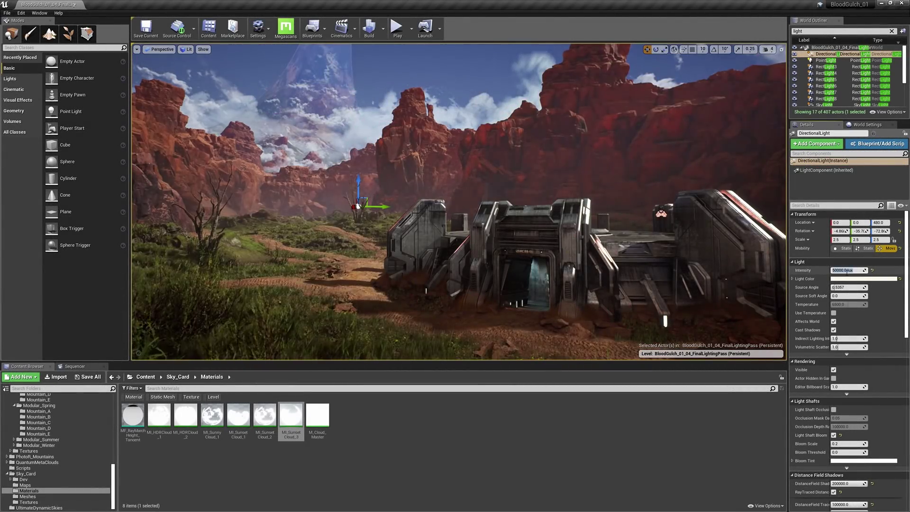
# Set the sun intensity to 85000 lux and give it a warmer light colour.
pyautogui.write('100000')
pyautogui.press('Return')
pyautogui.write('85000')
pyautogui.press('Return')
pyautogui.click(848, 278)
pyautogui.moveTo(744, 339); pyautogui.dragTo(751, 345)
pyautogui.click(808, 450)
# Keep RayTraced Distance on and set Num Dynamic Shadow Cascades to 2.
pyautogui.scroll(-4, 828, 263)
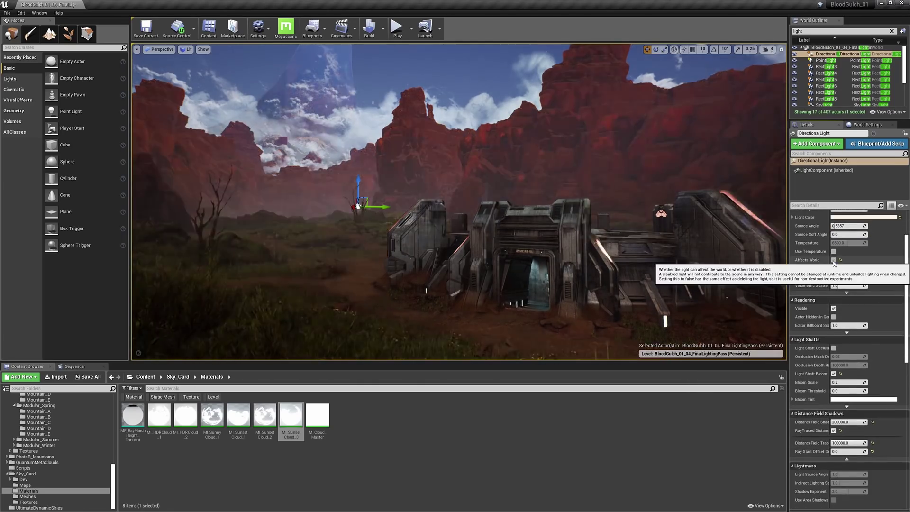
pyautogui.scroll(-4, 830, 284)
pyautogui.click(833, 336)
pyautogui.click(833, 335)
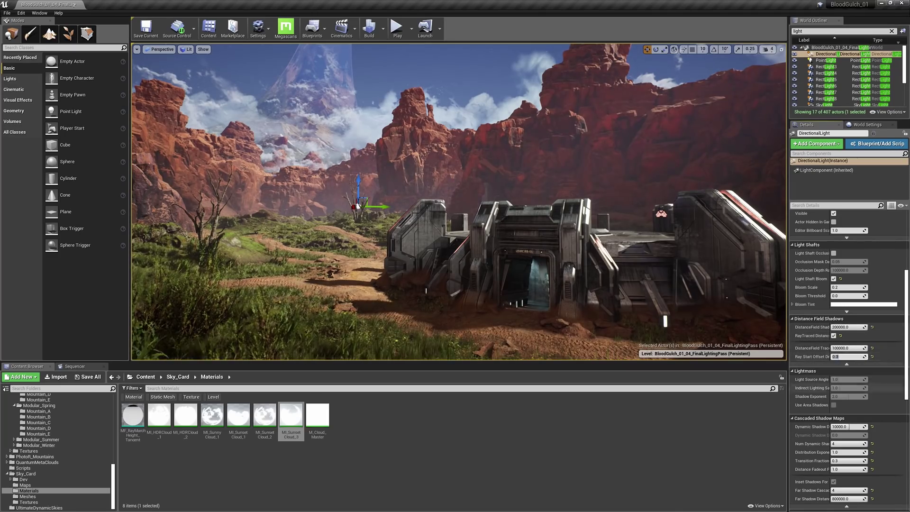
pyautogui.scroll(-5, 862, 356)
pyautogui.moveTo(833, 319)
pyautogui.mouseDown()
pyautogui.moveTo(858, 320)
pyautogui.moveTo(849, 320)
pyautogui.mouseUp()
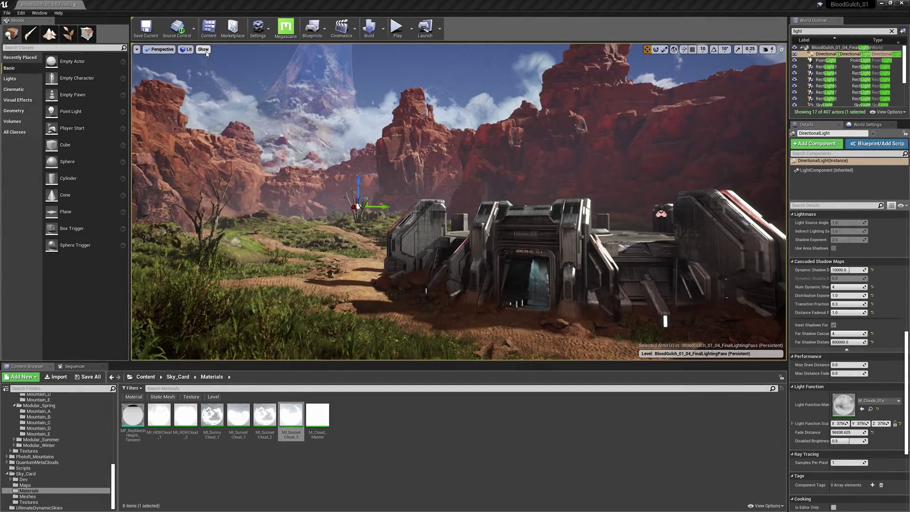
pyautogui.click(203, 49)
pyautogui.moveTo(227, 237)
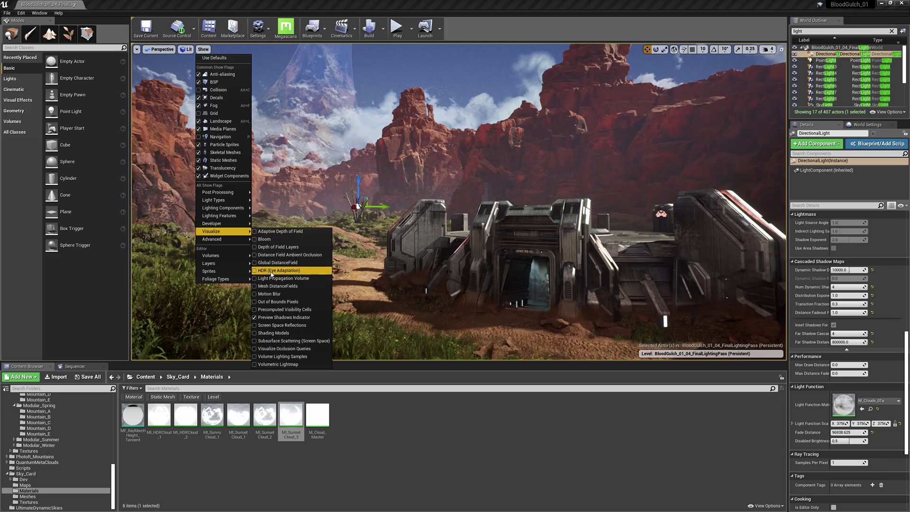
pyautogui.click(255, 255)
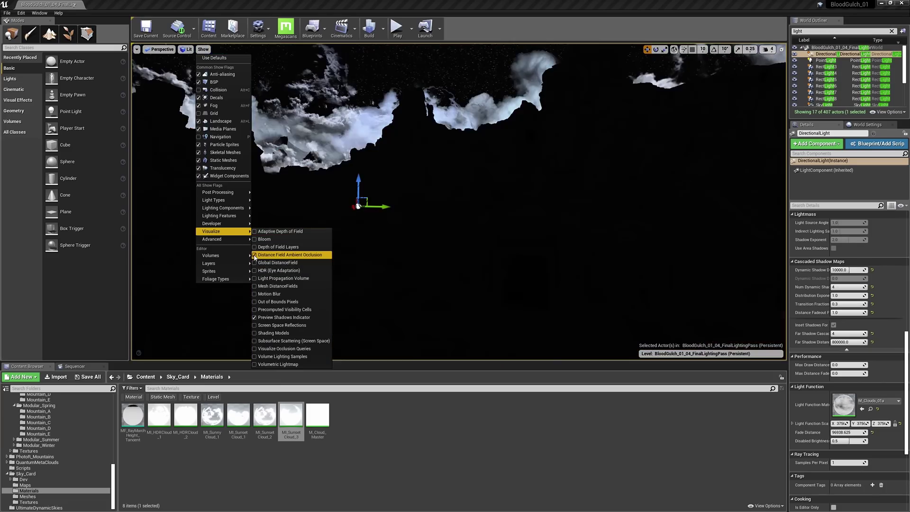
pyautogui.click(255, 255)
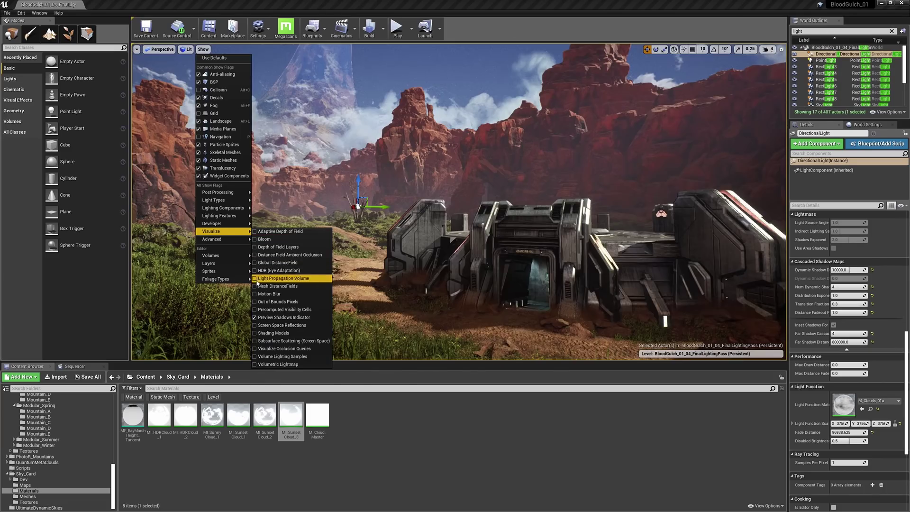
pyautogui.click(259, 286)
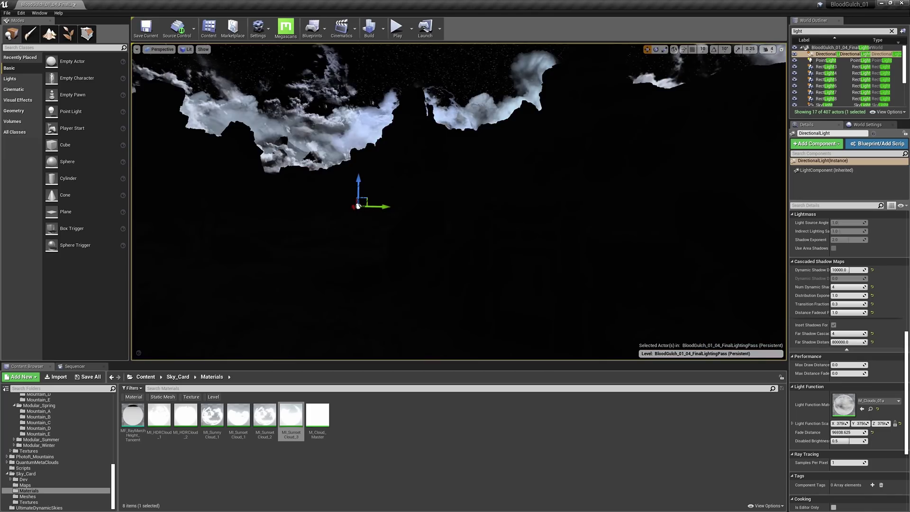
pyautogui.click(202, 49)
pyautogui.moveTo(223, 231)
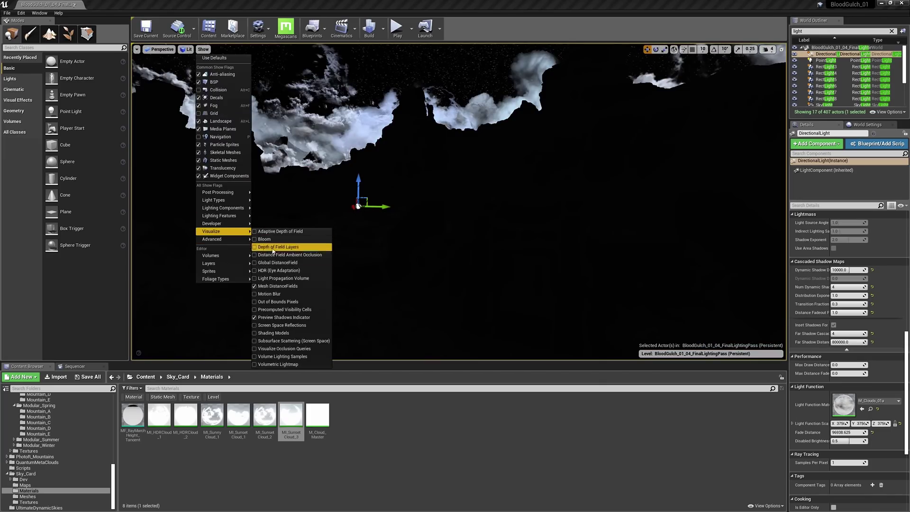
pyautogui.click(272, 285)
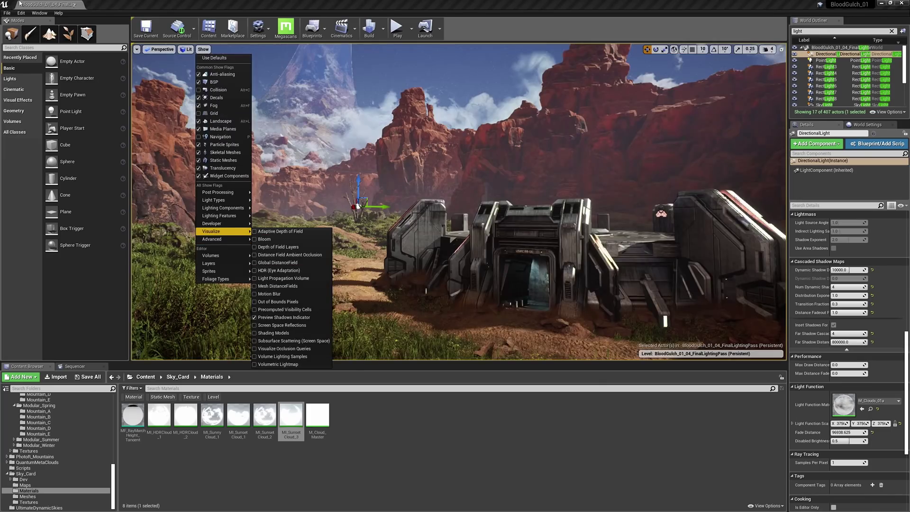
# Go to Edit > Project Settings and browse the Engine > Rendering category.
pyautogui.click(21, 12)
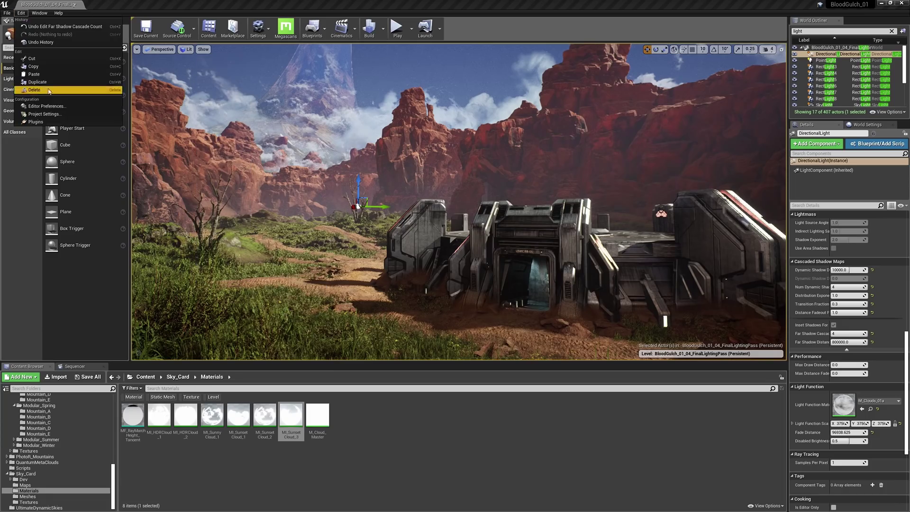
pyautogui.click(43, 113)
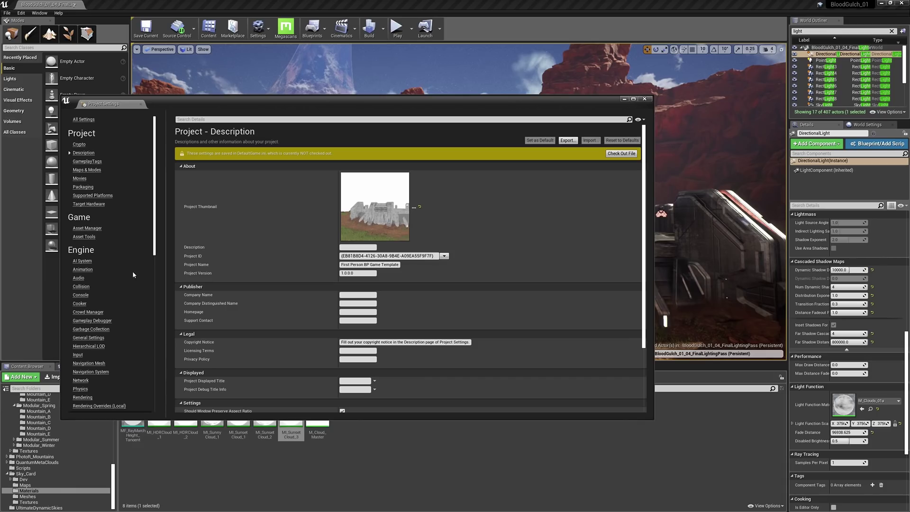
pyautogui.scroll(-3, 133, 273)
pyautogui.scroll(-3, 105, 293)
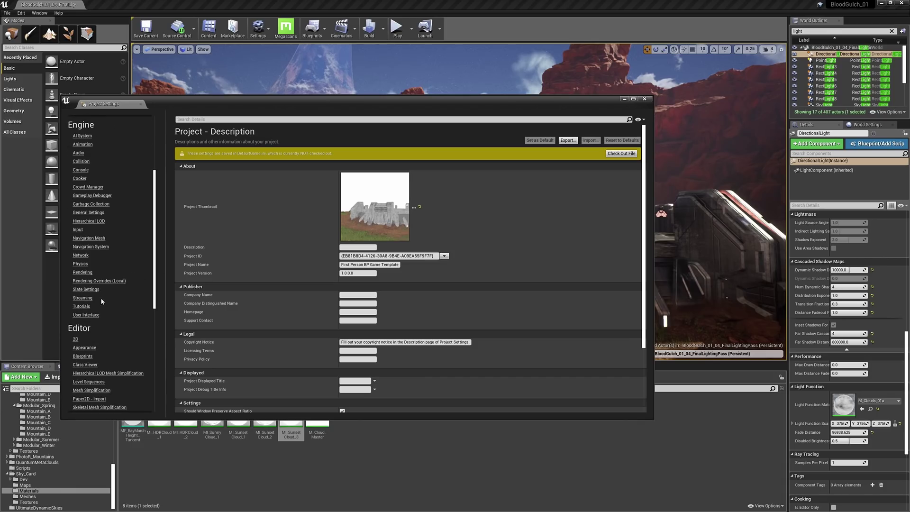
pyautogui.click(77, 273)
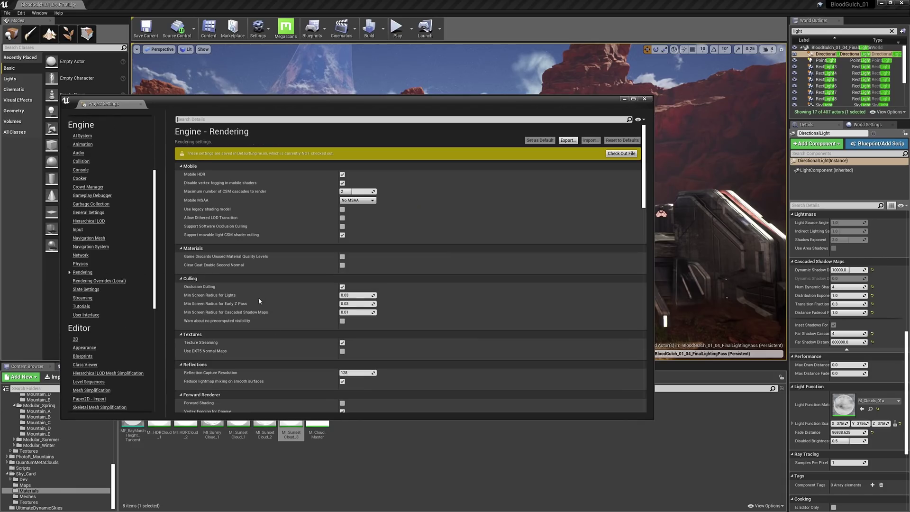
pyautogui.scroll(-5, 279, 352)
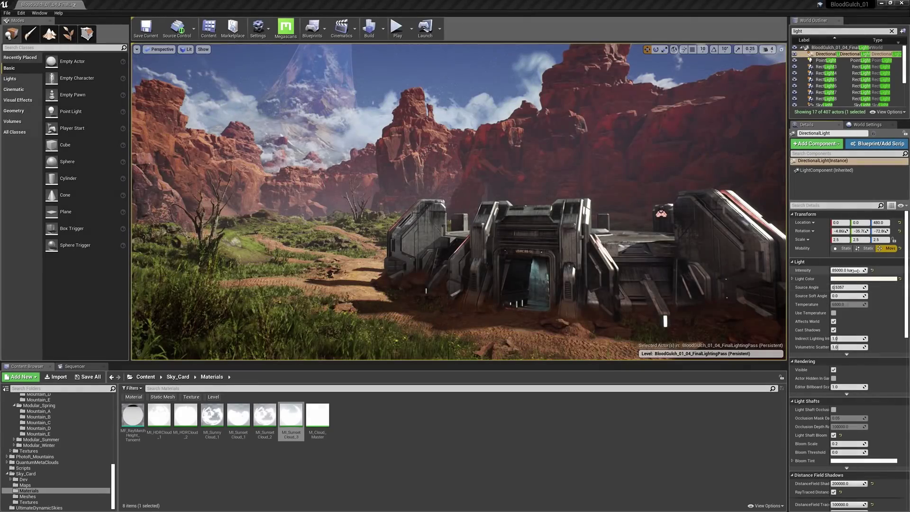
# Try a 110000 lux sun intensity, then revert it to 85000 lux.
pyautogui.click(855, 270)
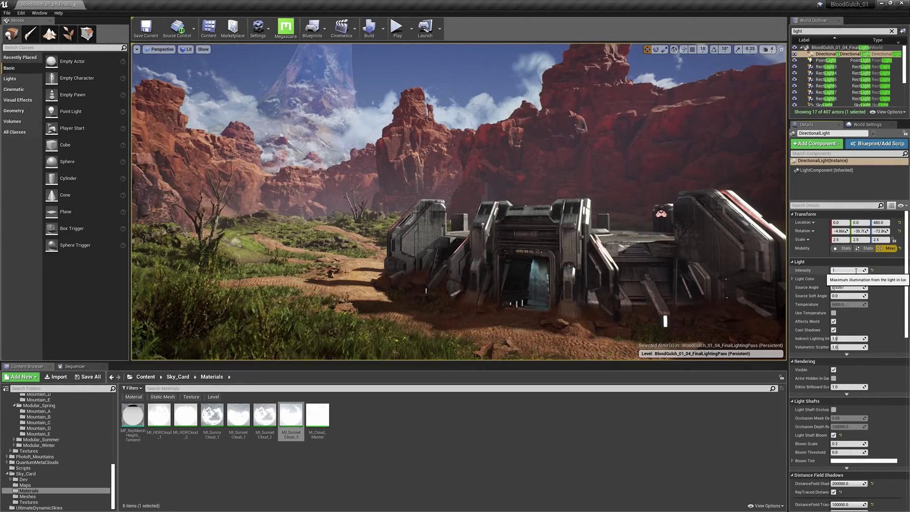
pyautogui.write('110000')
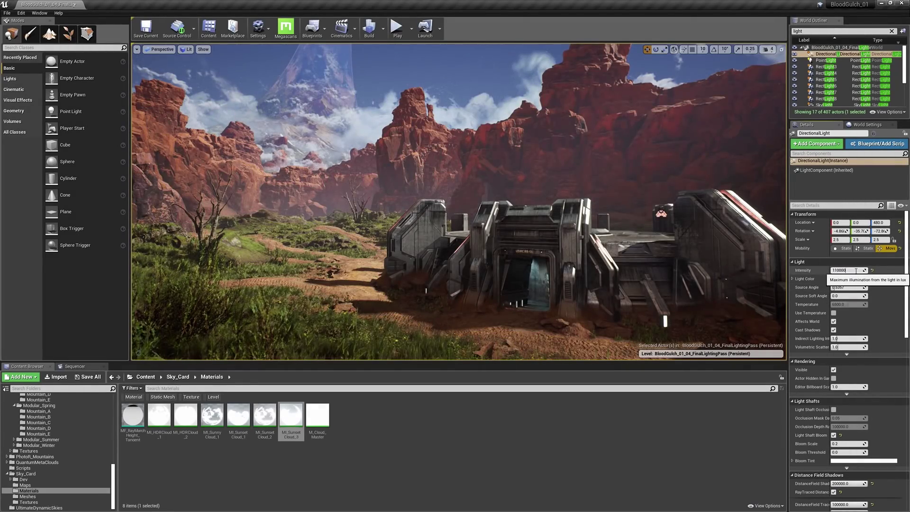
pyautogui.press('Return')
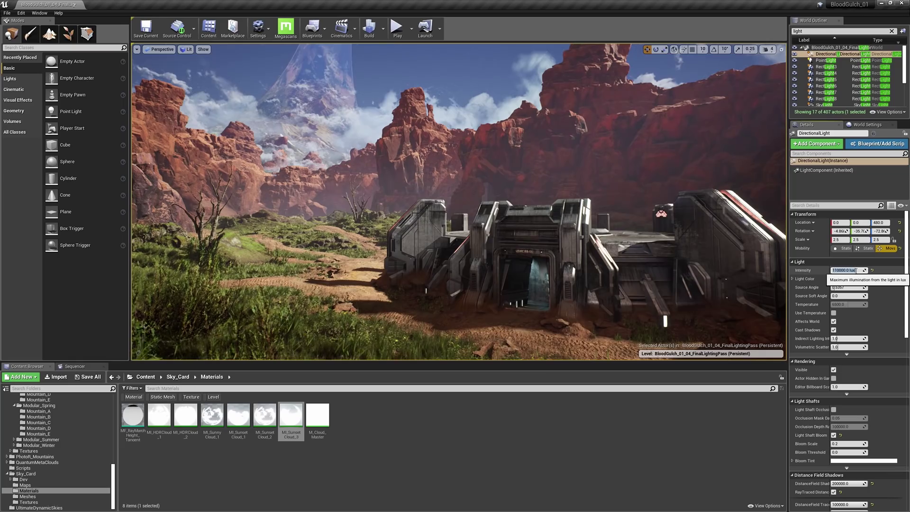
pyautogui.write('8500')
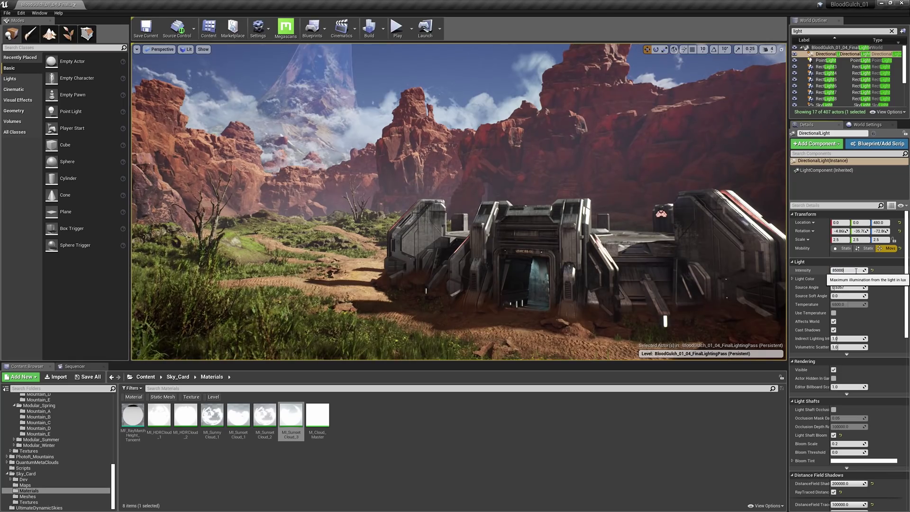
pyautogui.press('Return')
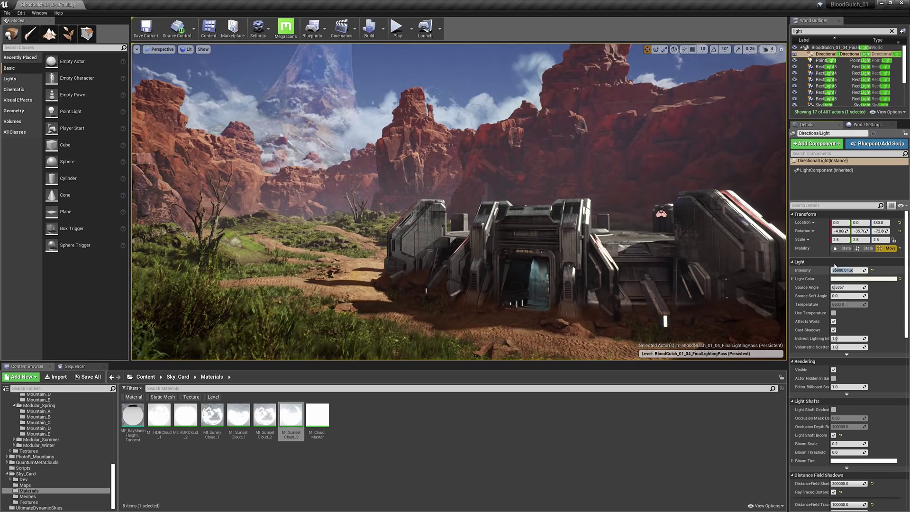
# Set the viewport exposure back to EV100 12 after adjusting it in the Lit menu.
pyautogui.click(186, 50)
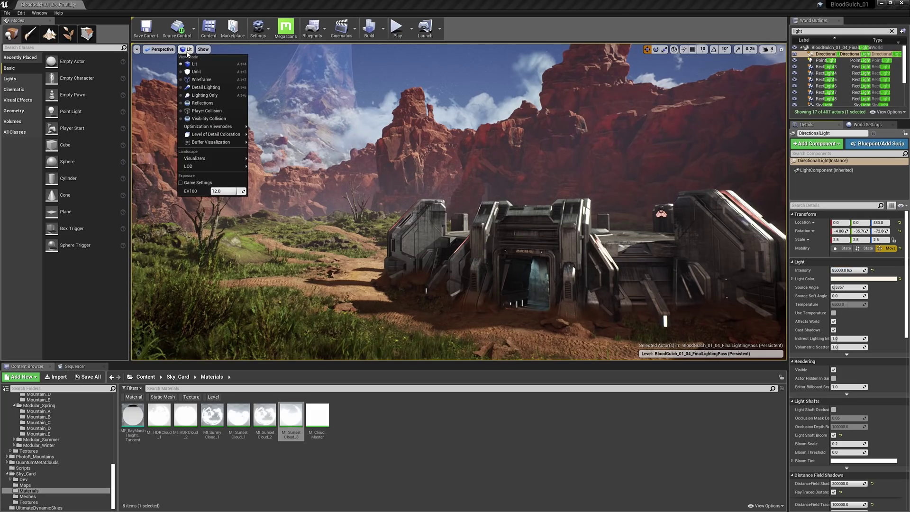
pyautogui.moveTo(225, 192); pyautogui.dragTo(230, 192)
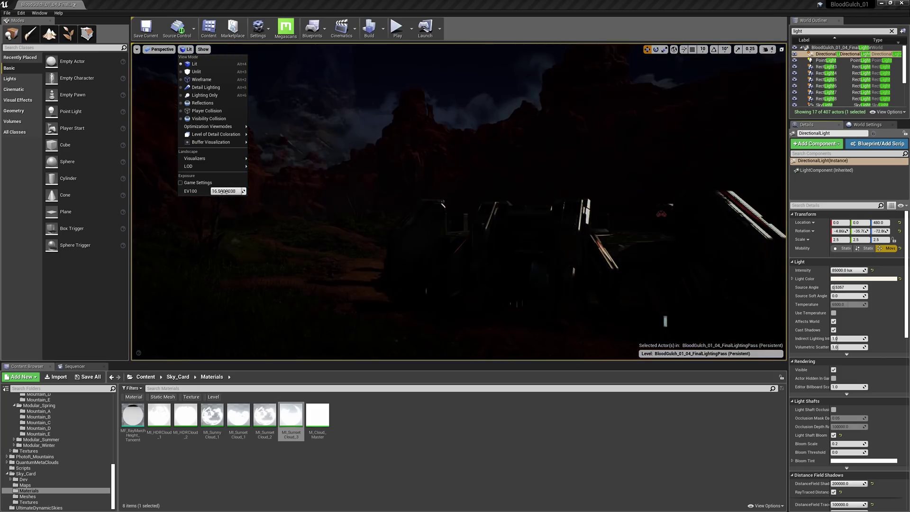
pyautogui.write('12')
pyautogui.press('Return')
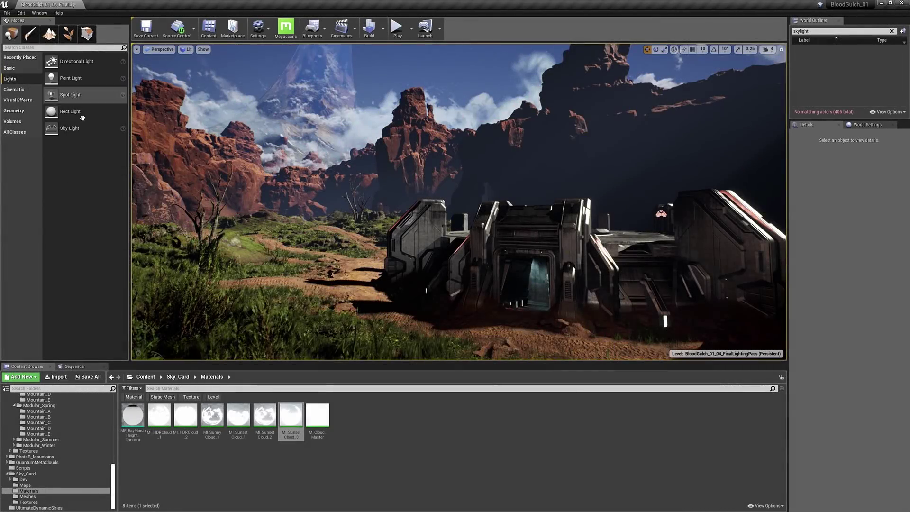
# Add a sky light whose source is a specified T_Sunny_HDRI cubemap.
pyautogui.moveTo(80, 126); pyautogui.dragTo(330, 280)
pyautogui.scroll(-1, 848, 326)
pyautogui.click(852, 270)
pyautogui.click(854, 283)
pyautogui.click(876, 285)
pyautogui.click(848, 341)
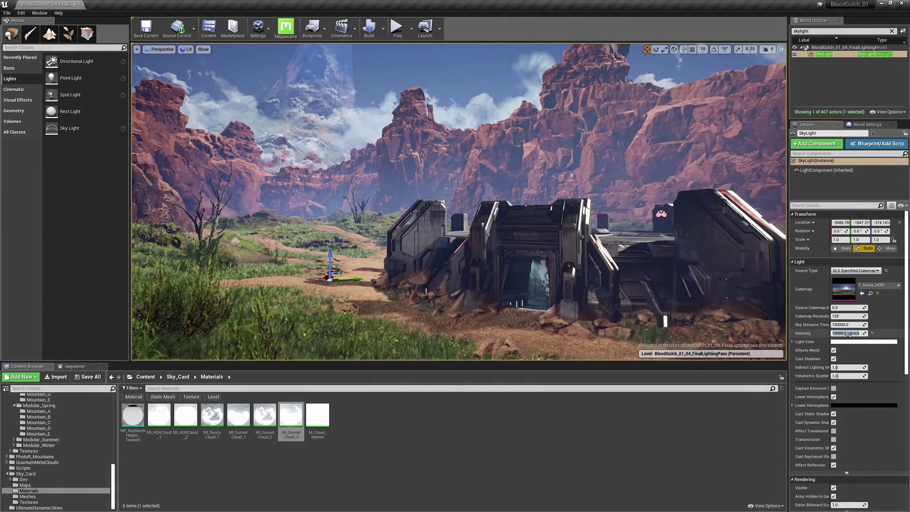
pyautogui.click(847, 333)
# Give the sky light a light tan lower-hemisphere colour and set its mobility to Movable.
pyautogui.scroll(-2, 847, 333)
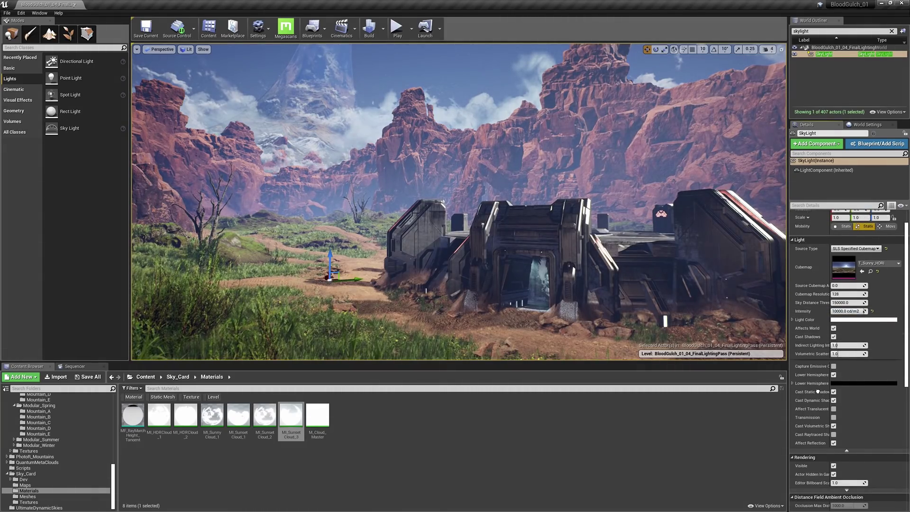
pyautogui.click(853, 356)
pyautogui.click(743, 397)
pyautogui.click(737, 393)
pyautogui.moveTo(787, 399); pyautogui.dragTo(786, 369)
pyautogui.click(789, 492)
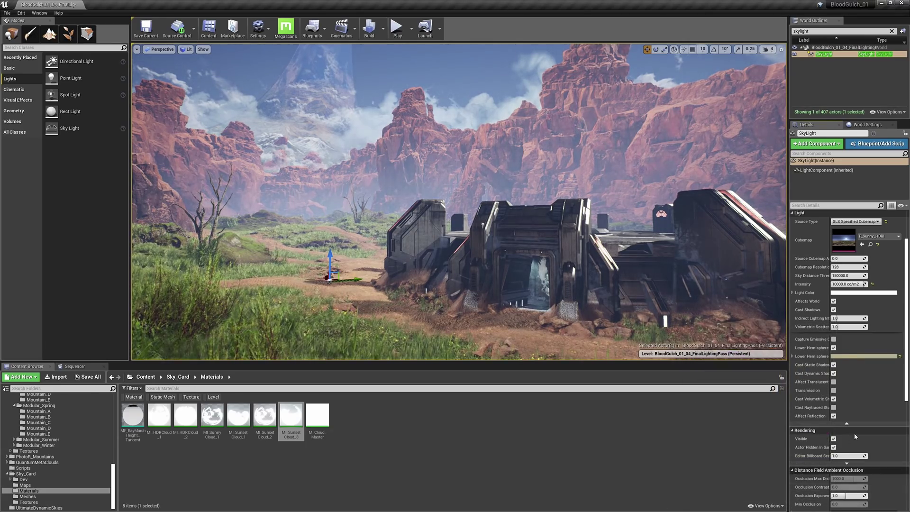
pyautogui.scroll(3, 848, 331)
pyautogui.click(888, 248)
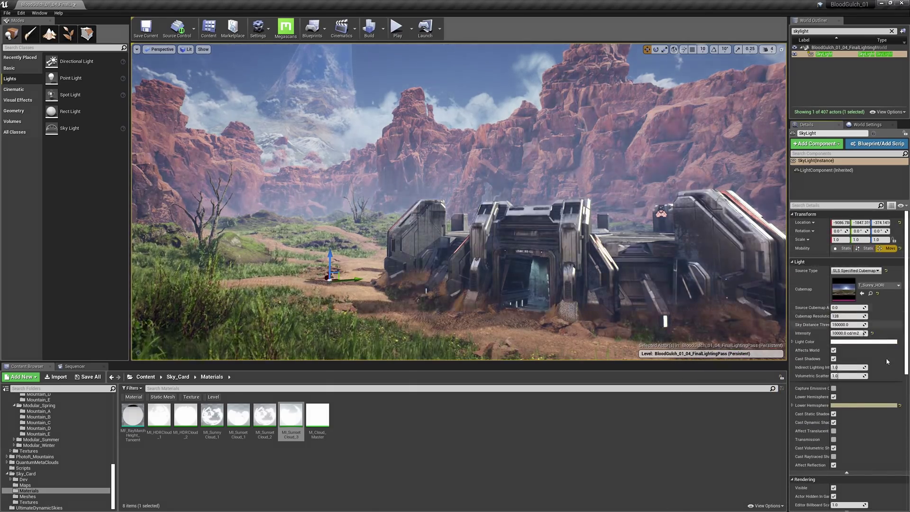
# Fine-tune the sky light's lower-hemisphere tint.
pyautogui.click(890, 406)
pyautogui.moveTo(767, 386); pyautogui.dragTo(773, 388)
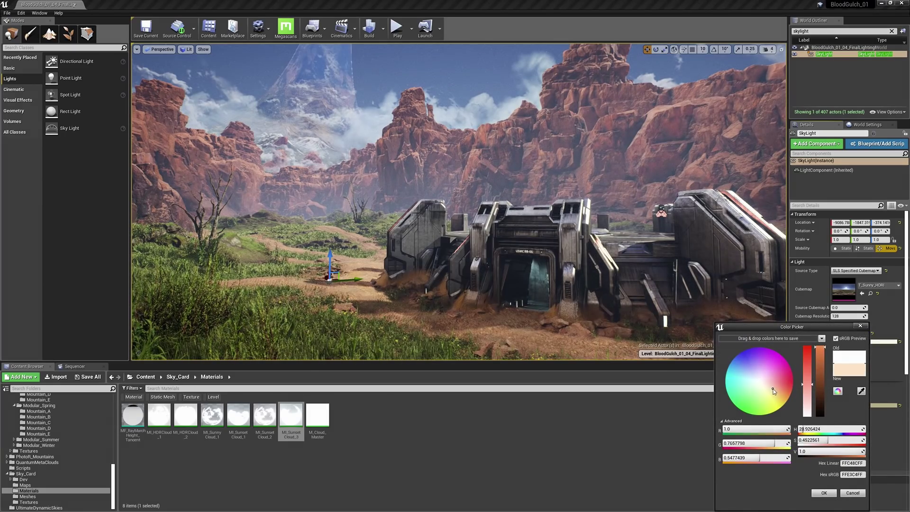
pyautogui.click(823, 493)
# Set distance-field occlusion to max distance 1500, contrast 1.0, exponent 1.6, minimum occlusion 0.5.
pyautogui.scroll(-5, 845, 303)
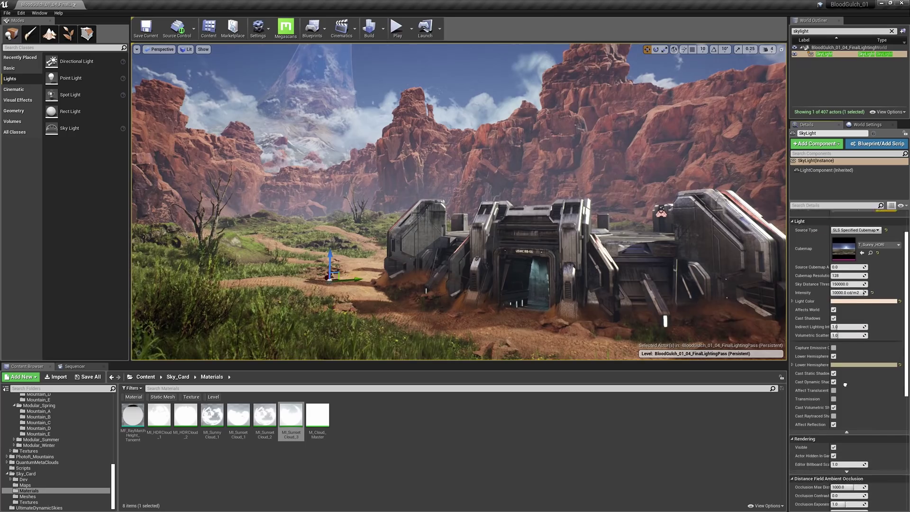
pyautogui.moveTo(846, 386); pyautogui.dragTo(855, 386)
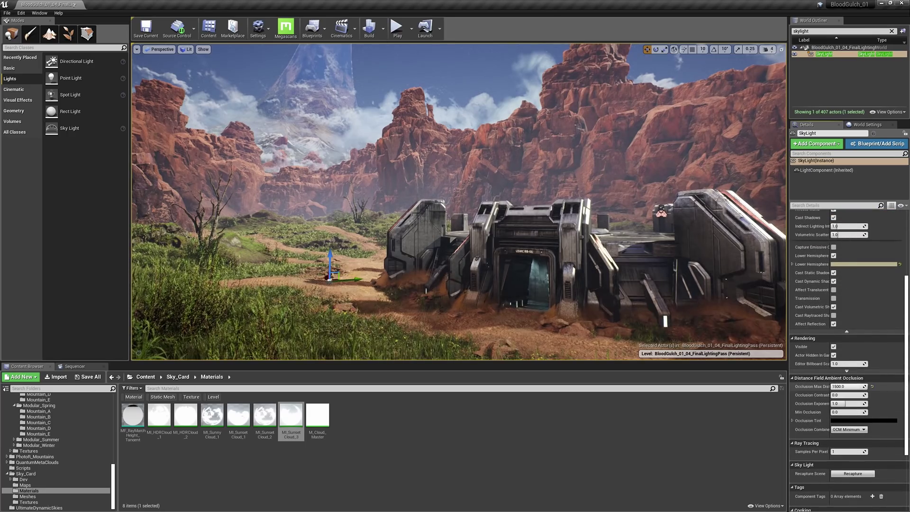
pyautogui.click(850, 395)
pyautogui.write('1')
pyautogui.press('Return')
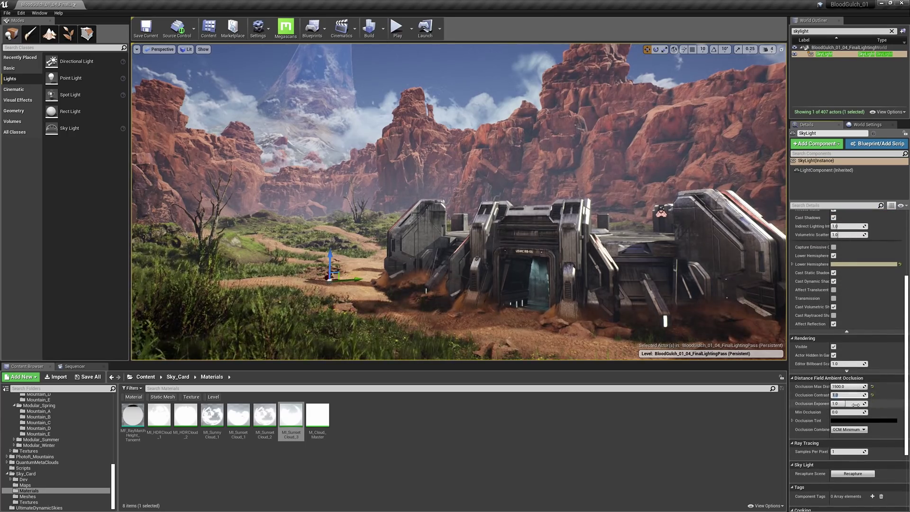
pyautogui.click(855, 403)
pyautogui.write('1')
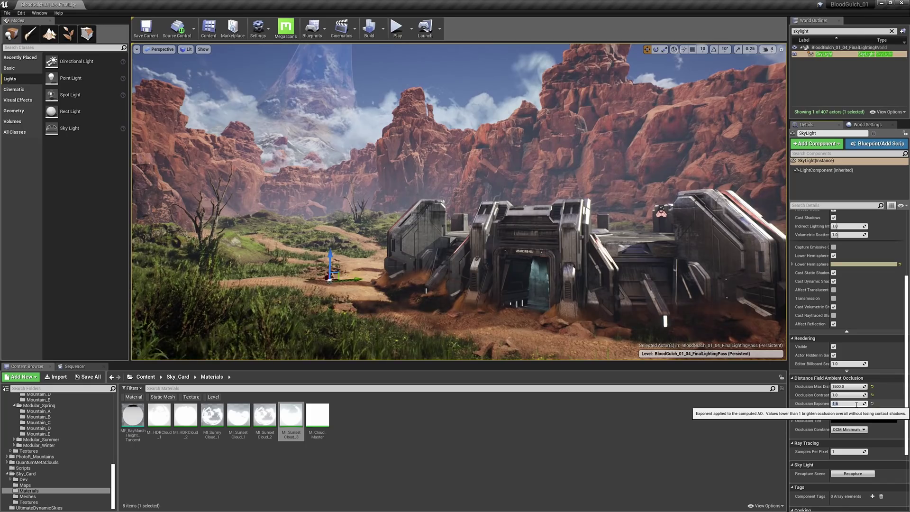
pyautogui.write('.6')
pyautogui.click(842, 412)
pyautogui.write('0.5')
pyautogui.press('Return')
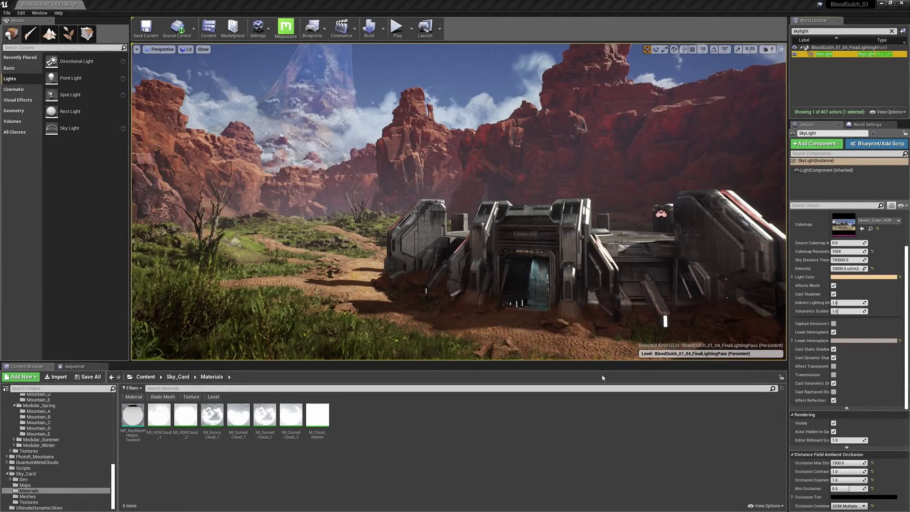
# Toggle the sky light's Affects World off and on to compare the scene's lighting.
pyautogui.moveTo(816, 296); pyautogui.dragTo(816, 294, button='right')
pyautogui.click(833, 285)
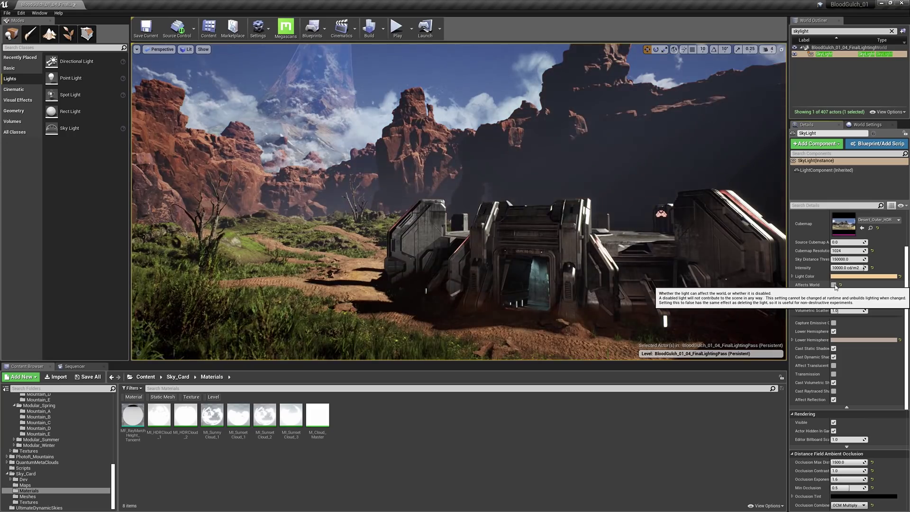
pyautogui.click(833, 285)
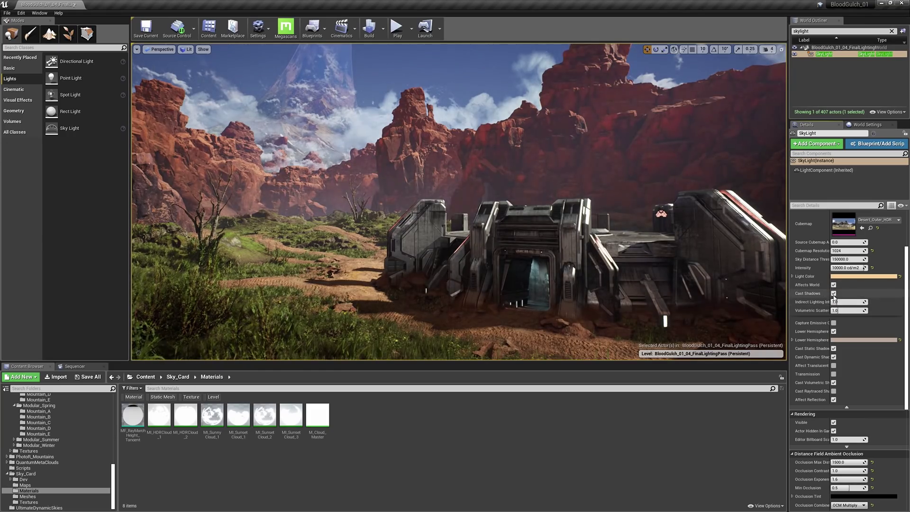
pyautogui.click(834, 293)
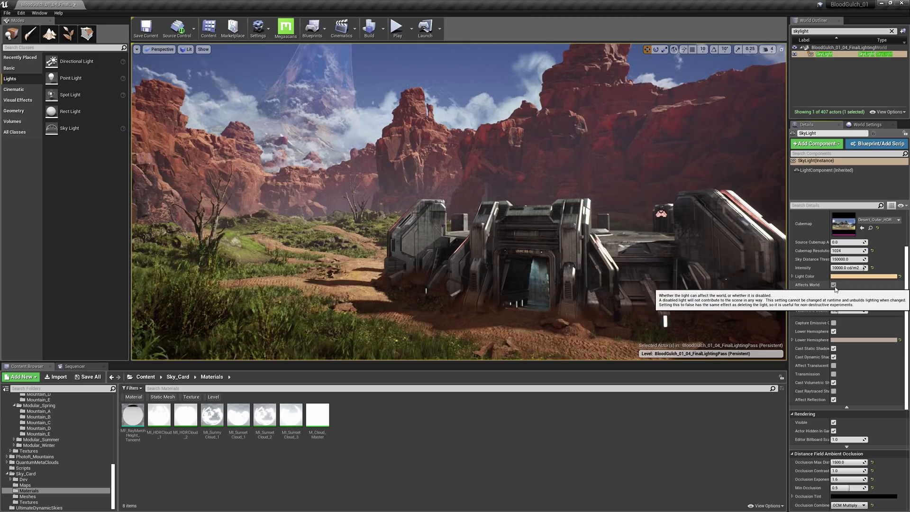
pyautogui.click(834, 285)
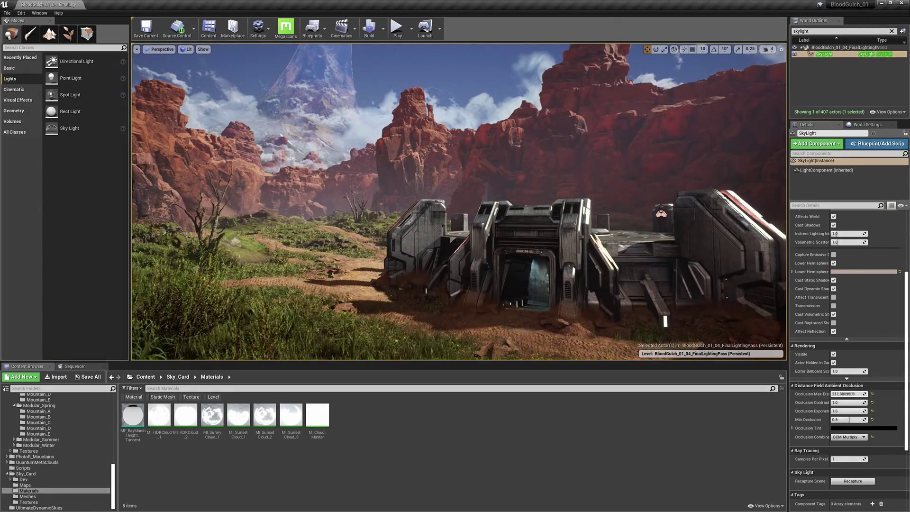
# Return the sky light's occlusion contrast to 0.0.
pyautogui.moveTo(859, 402); pyautogui.dragTo(855, 402)
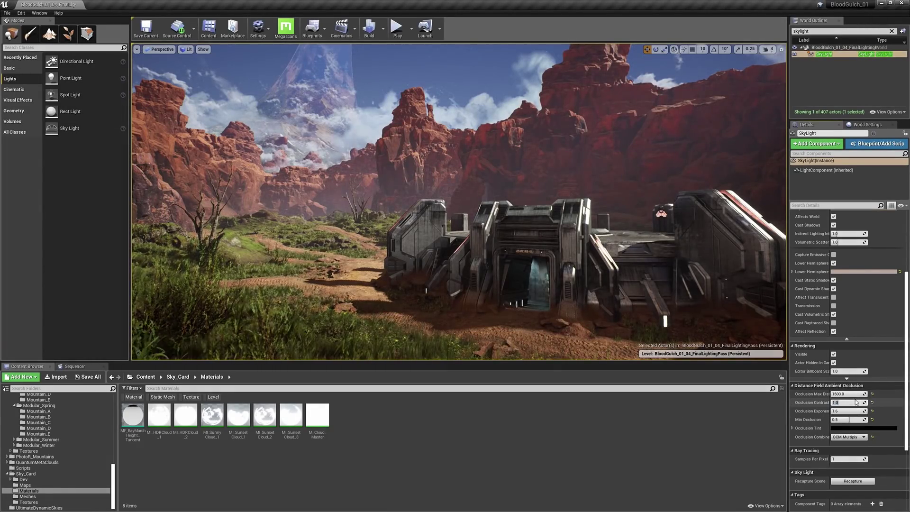
pyautogui.click(853, 411)
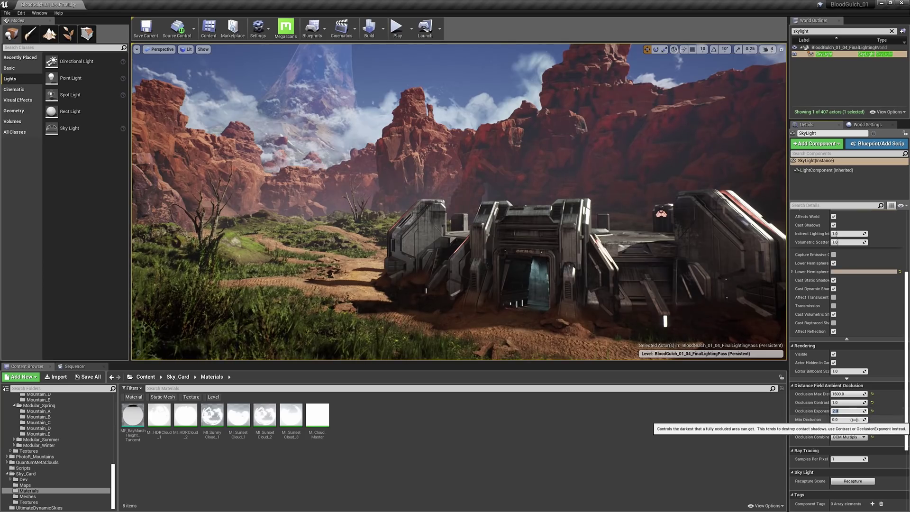
pyautogui.click(853, 419)
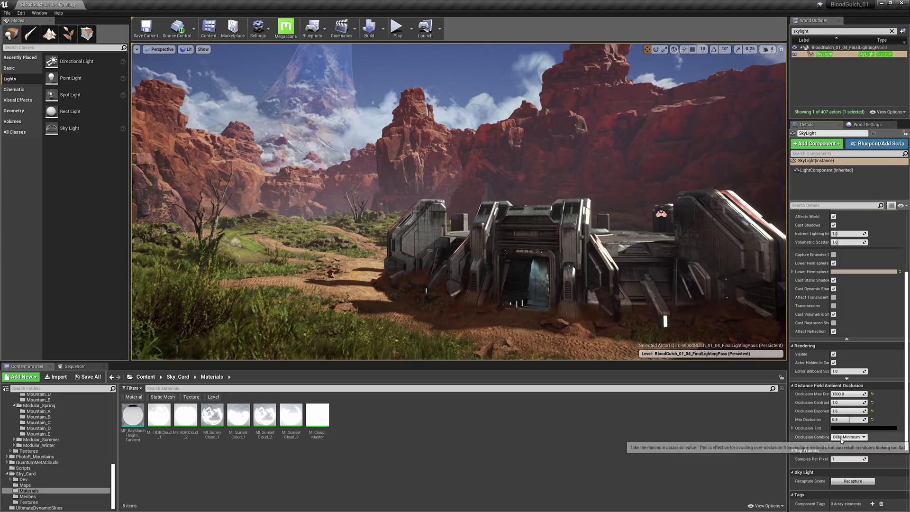
pyautogui.click(861, 403)
pyautogui.write('0.5')
pyautogui.press('Return')
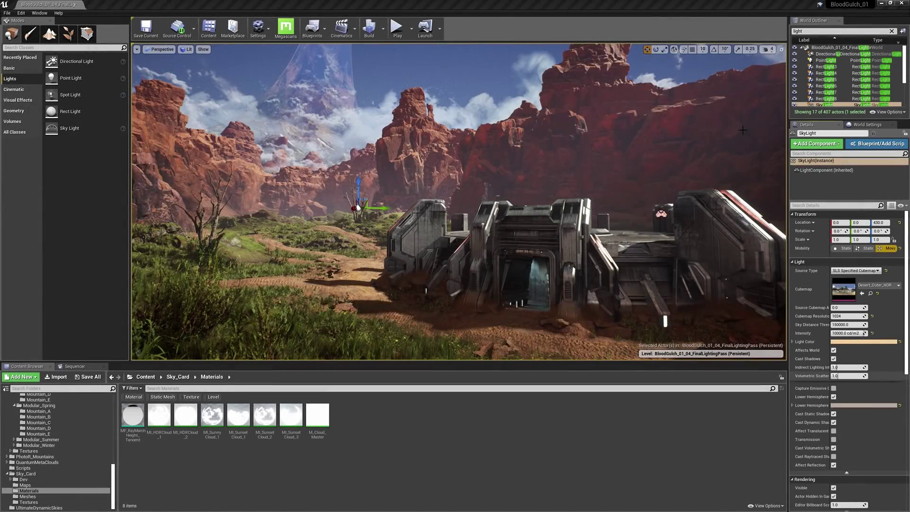
# Enable RayTraced DistanceField Shadows on the directional sun, comparing it on and off.
pyautogui.click(826, 54)
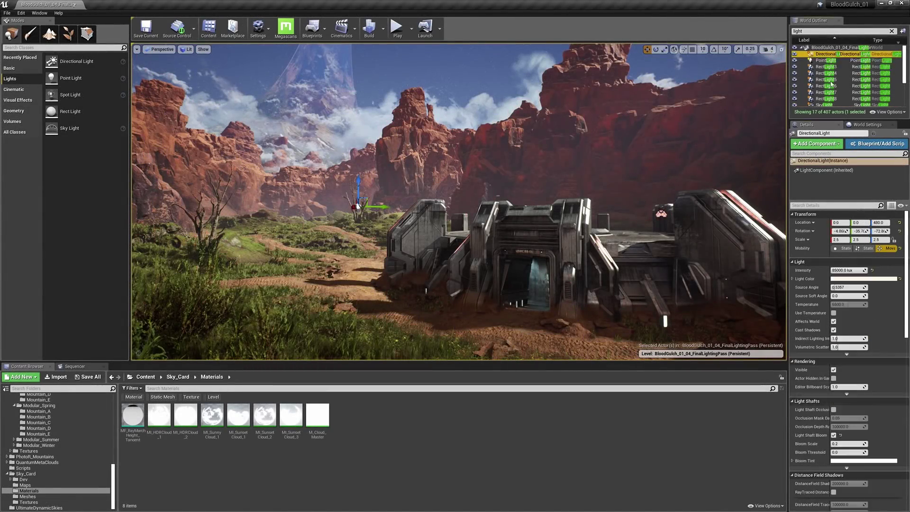
pyautogui.scroll(-10, 848, 360)
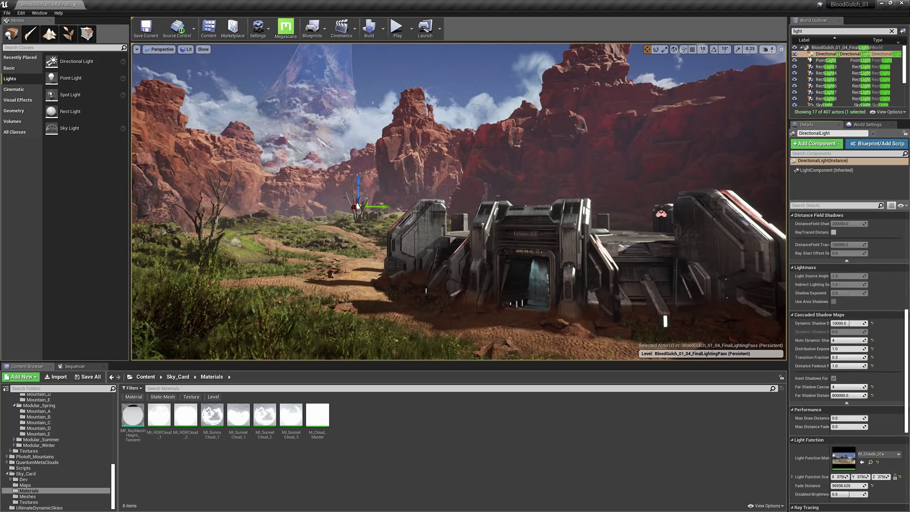
pyautogui.scroll(1, 832, 231)
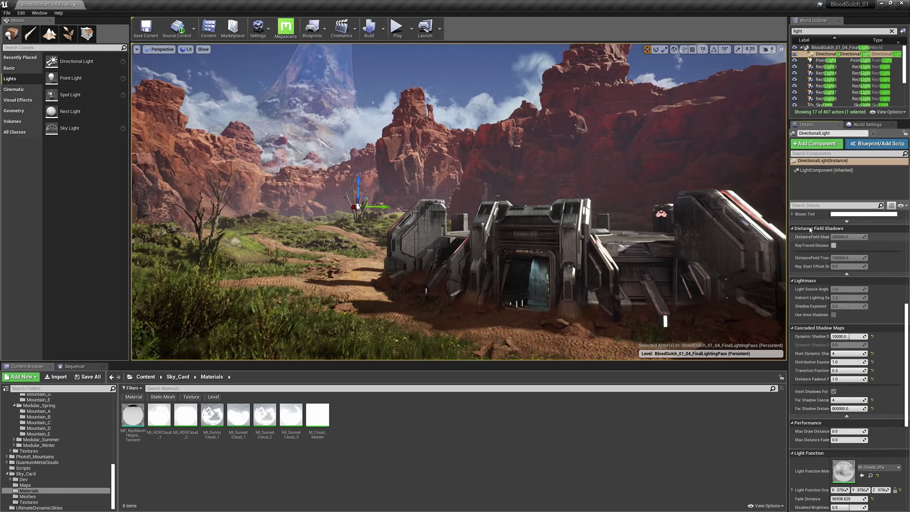
pyautogui.click(833, 245)
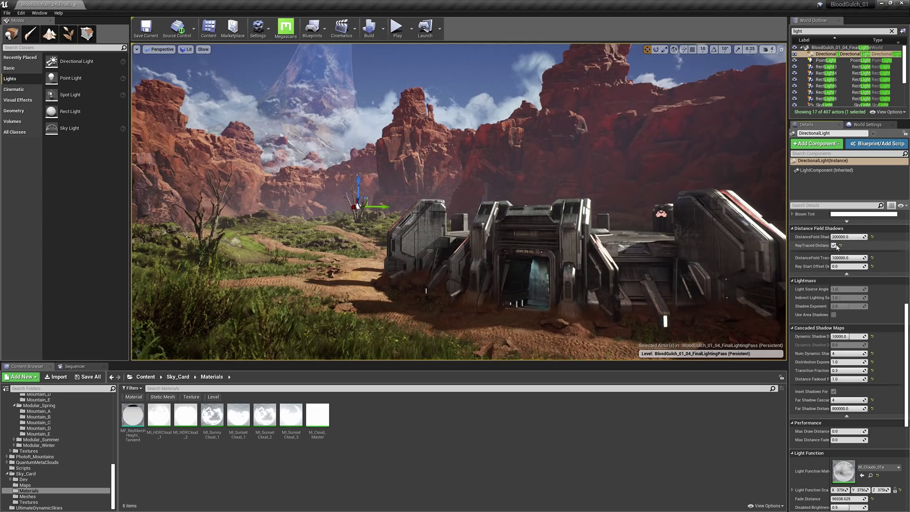
pyautogui.click(833, 246)
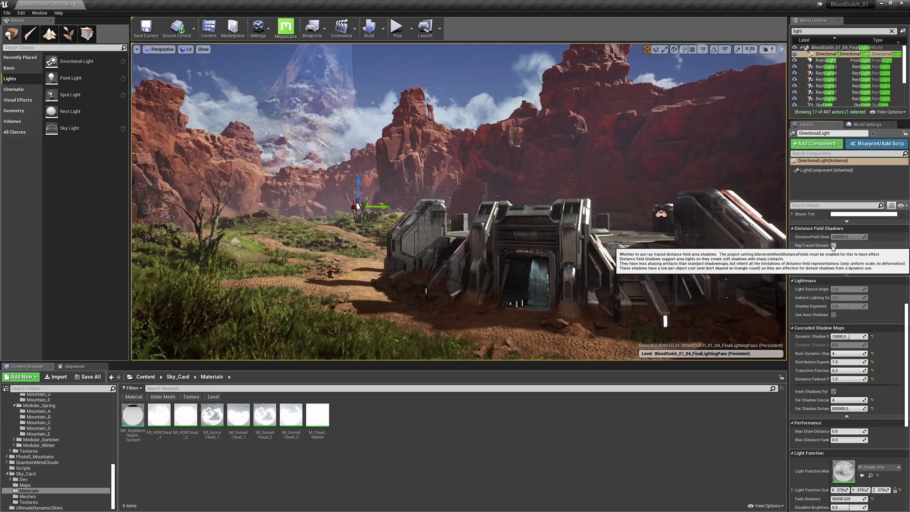
pyautogui.click(833, 246)
pyautogui.click(834, 246)
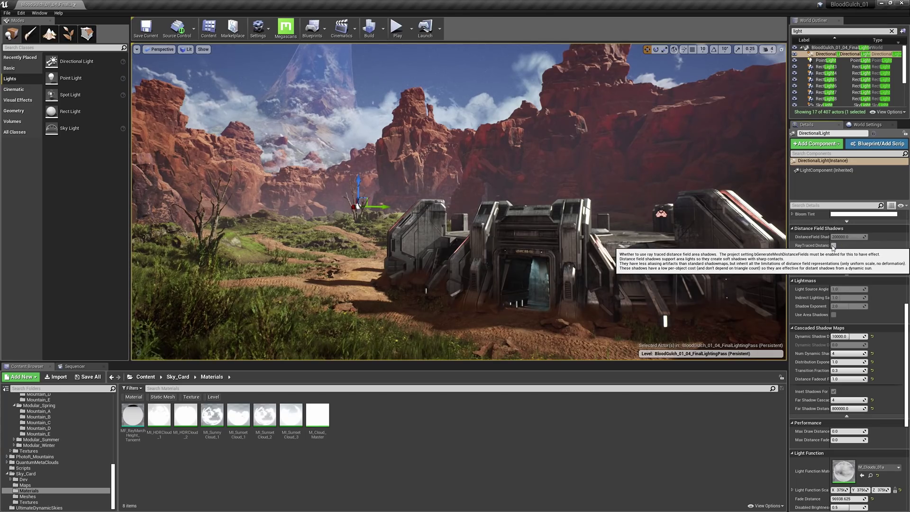
pyautogui.click(833, 245)
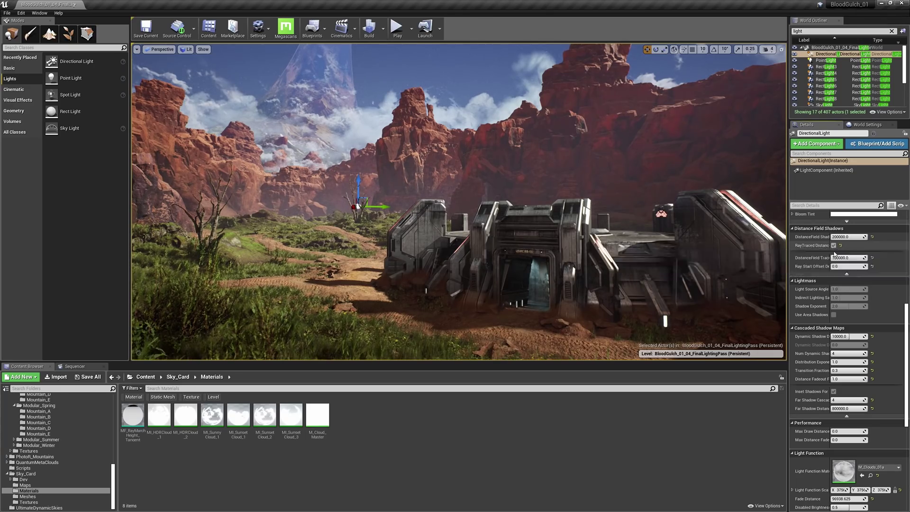
# Lower the sun's distance-field shadow distance to about 10000 and compare shadows again.
pyautogui.moveTo(860, 237)
pyautogui.mouseDown()
pyautogui.moveTo(831, 237)
pyautogui.moveTo(859, 237)
pyautogui.mouseUp()
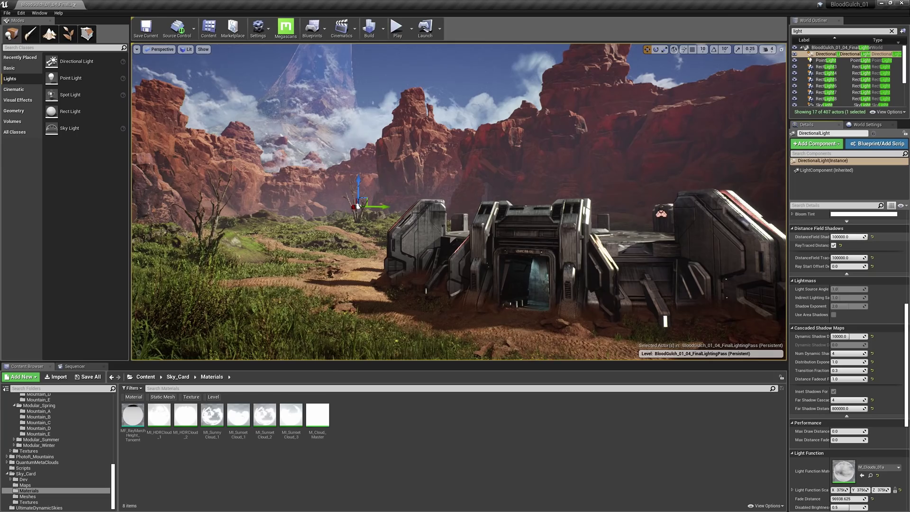
pyautogui.moveTo(860, 237)
pyautogui.mouseDown()
pyautogui.moveTo(843, 236)
pyautogui.moveTo(860, 237)
pyautogui.mouseUp()
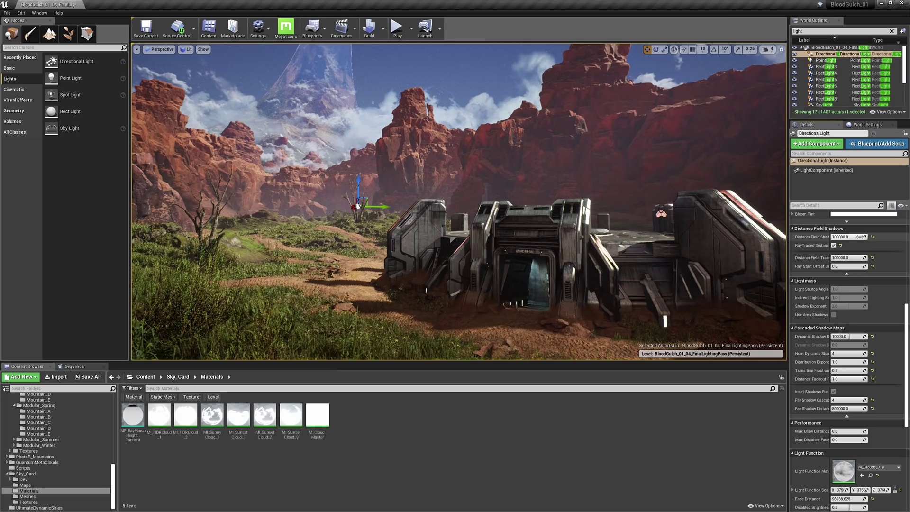
pyautogui.click(833, 245)
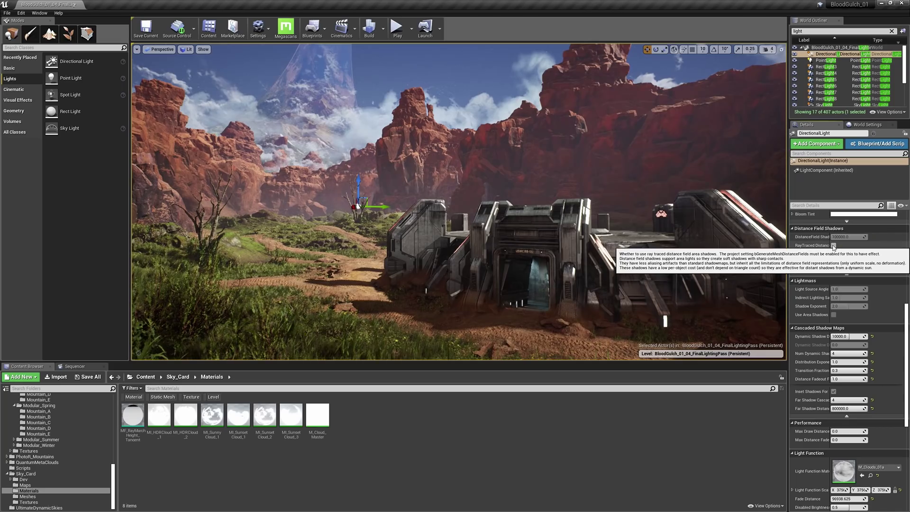
pyautogui.click(833, 245)
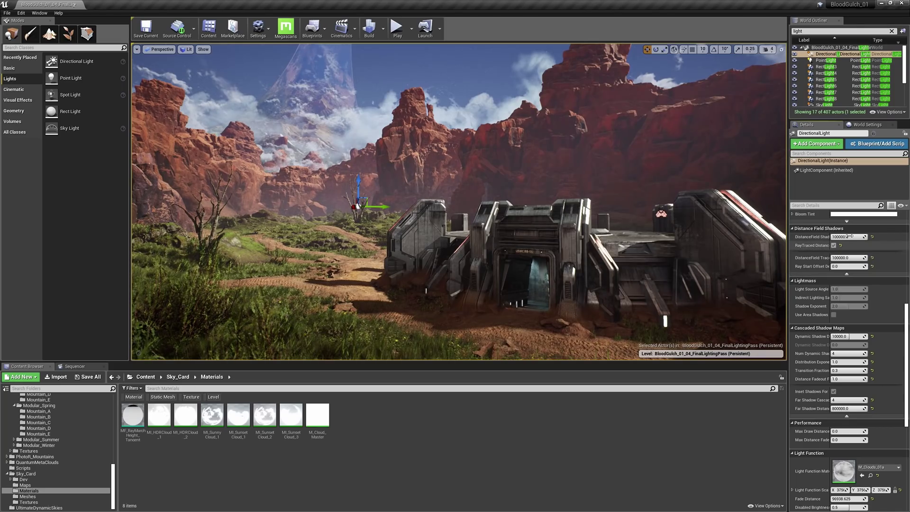